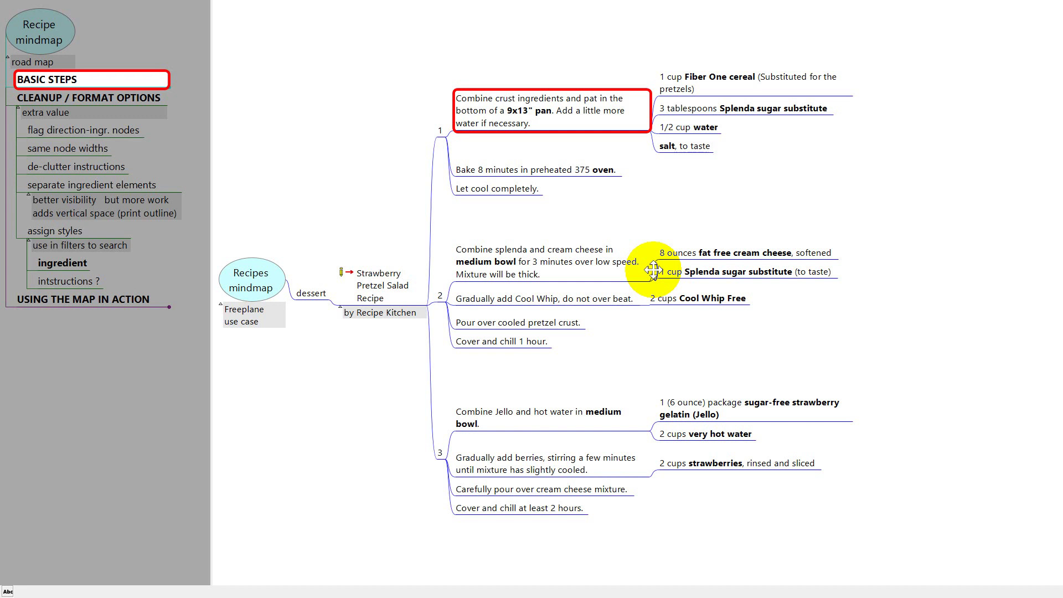
key(Left)
key(Left)
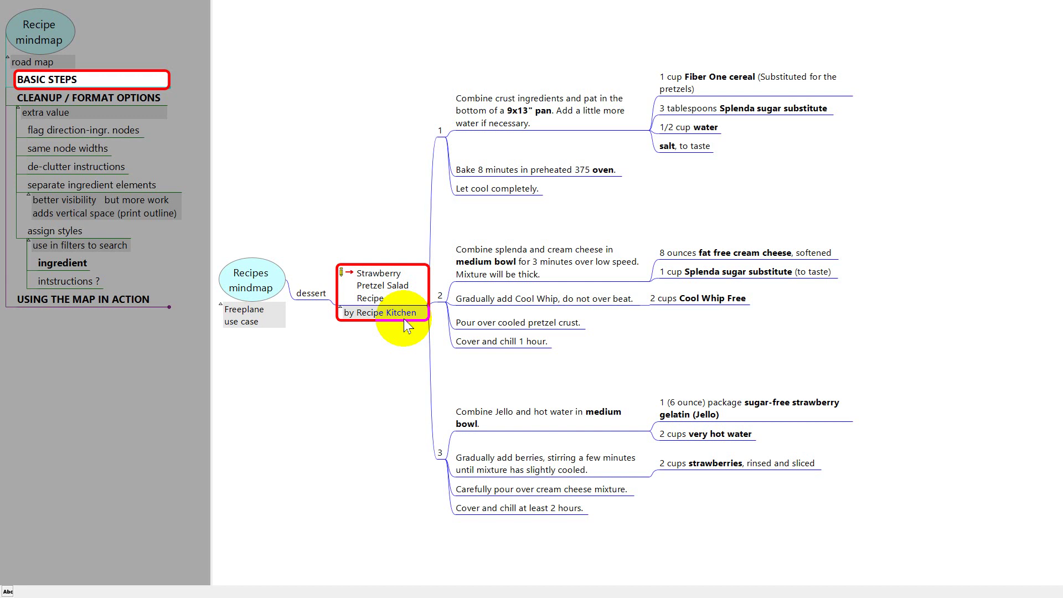
key(Page_Down)
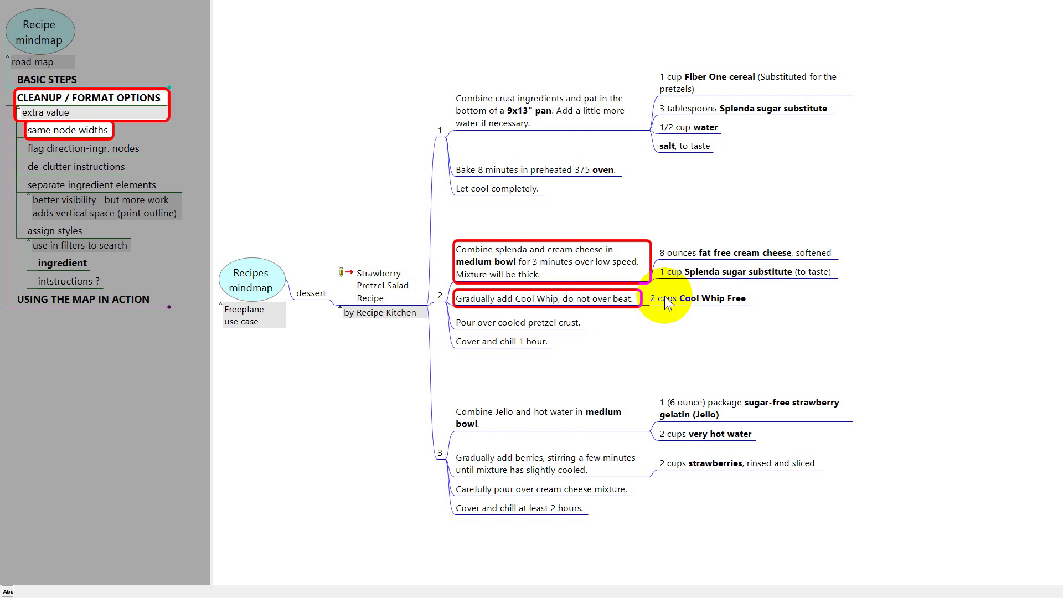
Select all instruction nodes under steps 1, 2 and 3 and give them the same node width.
click(560, 117)
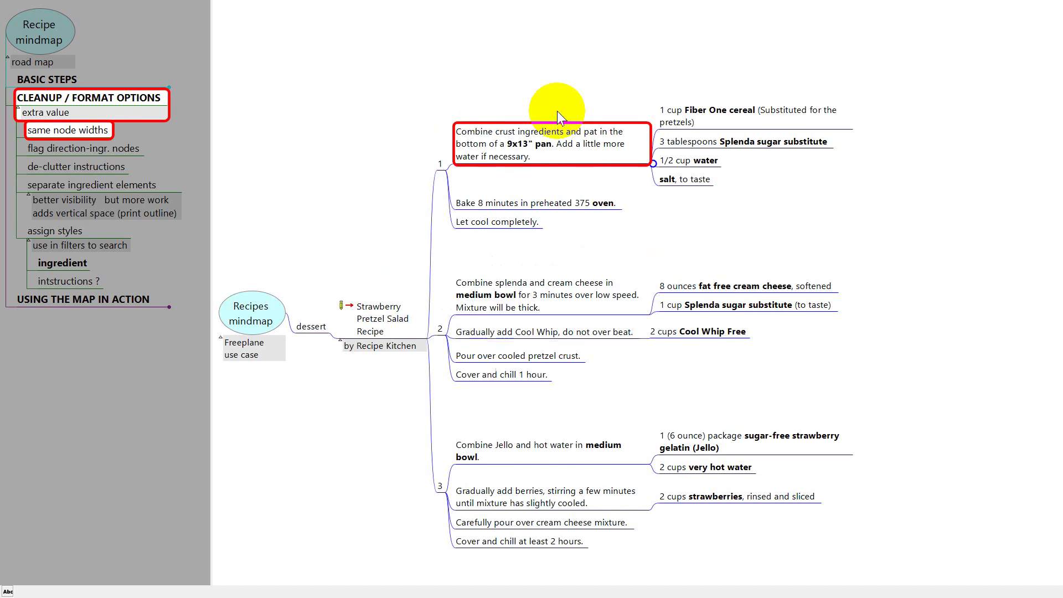
key(shift+Down)
key(shift+Down)
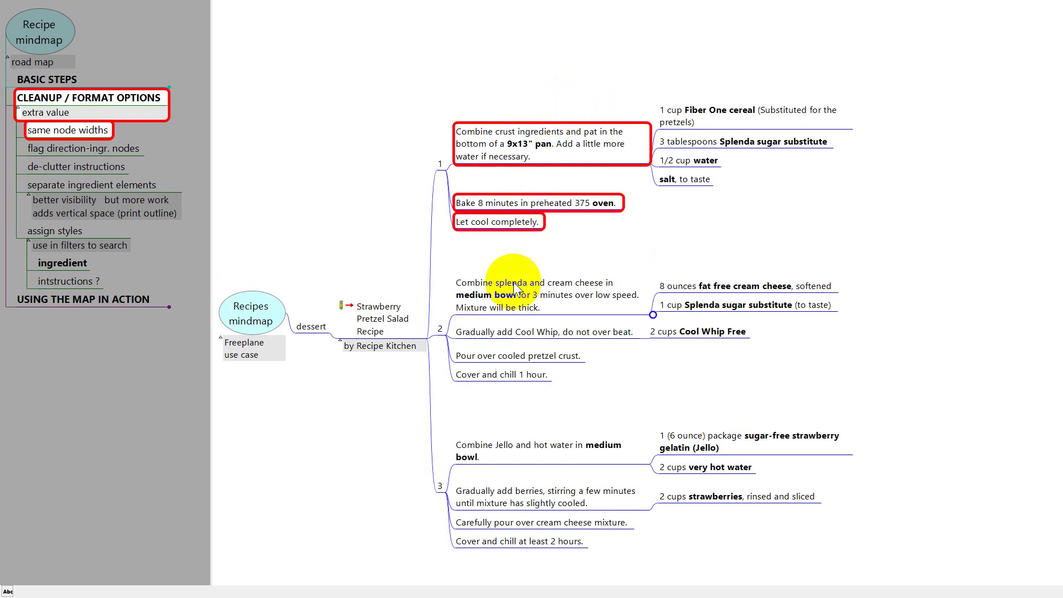
ctrl+click(523, 306)
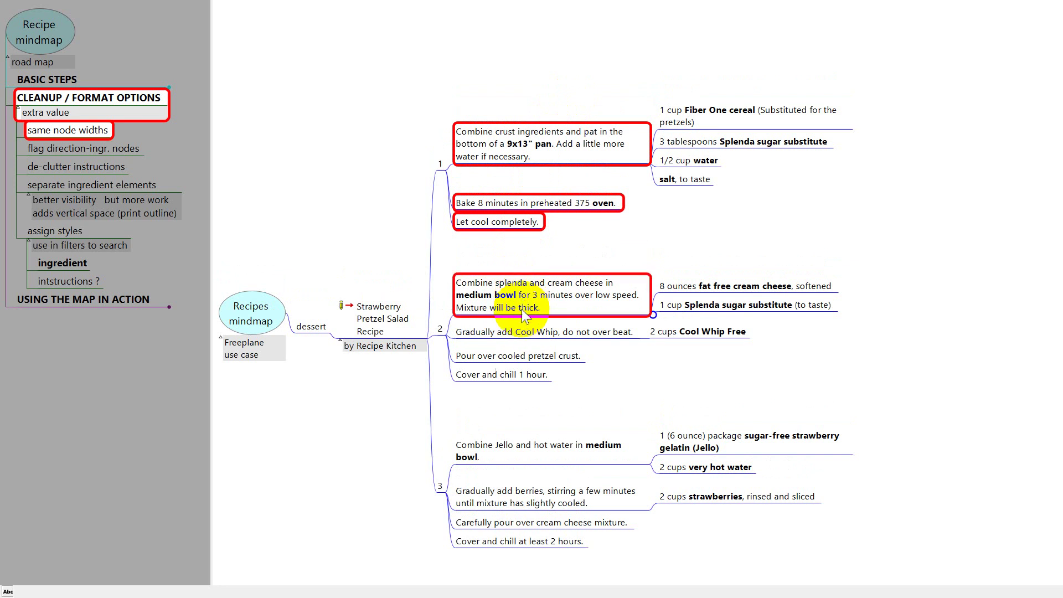
shift+click(532, 358)
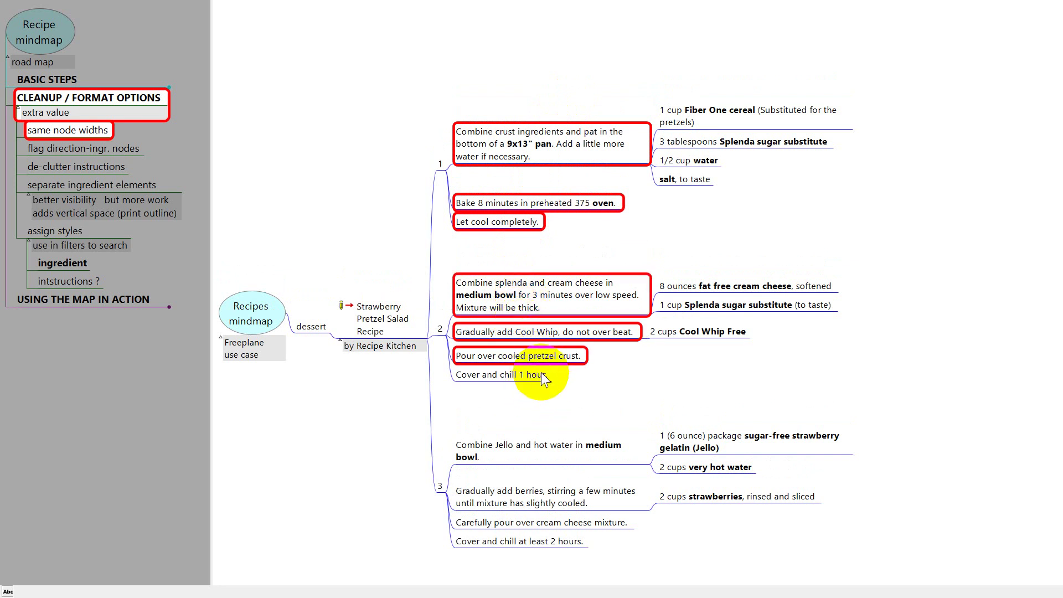
ctrl+click(540, 373)
ctrl+click(534, 447)
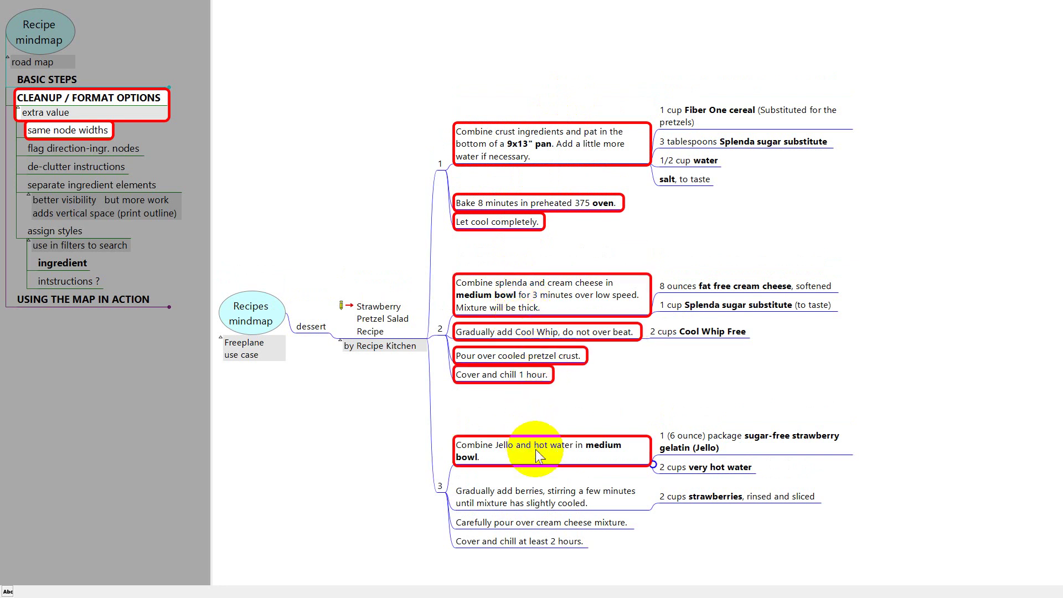
ctrl+click(532, 501)
ctrl+click(534, 523)
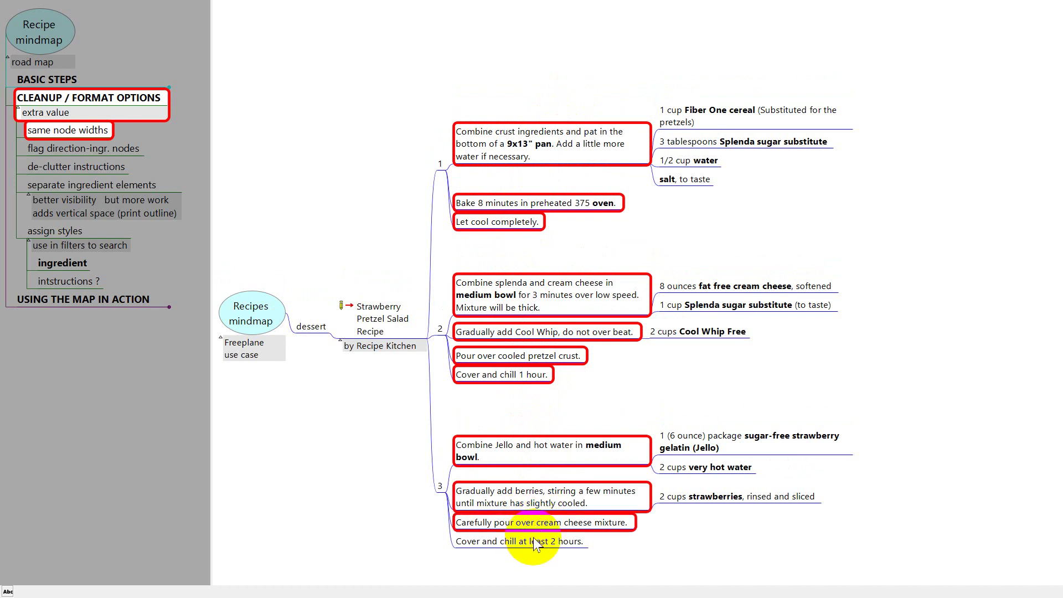
ctrl+click(533, 540)
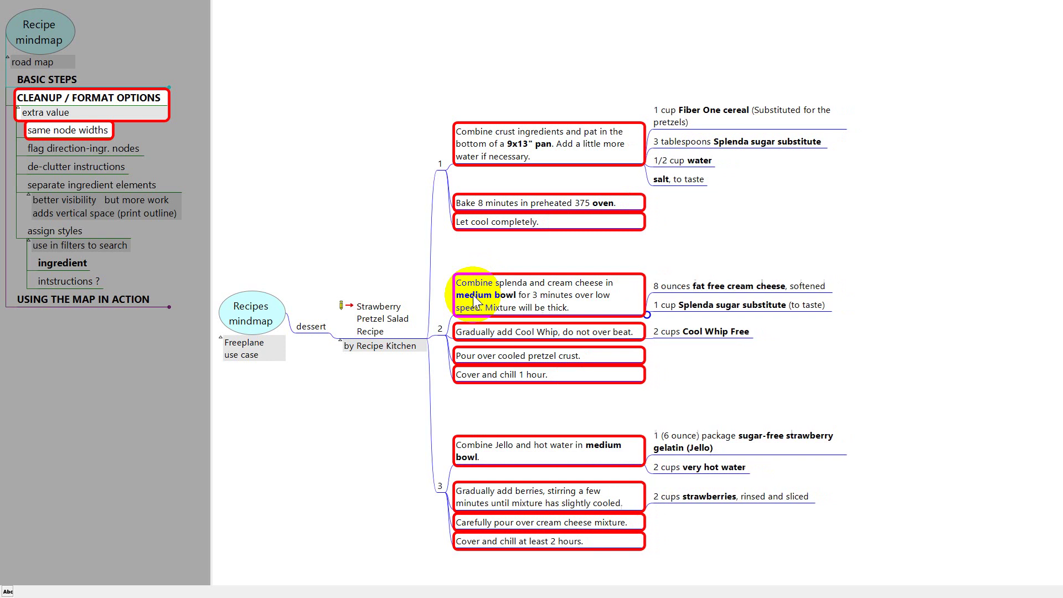
click(496, 140)
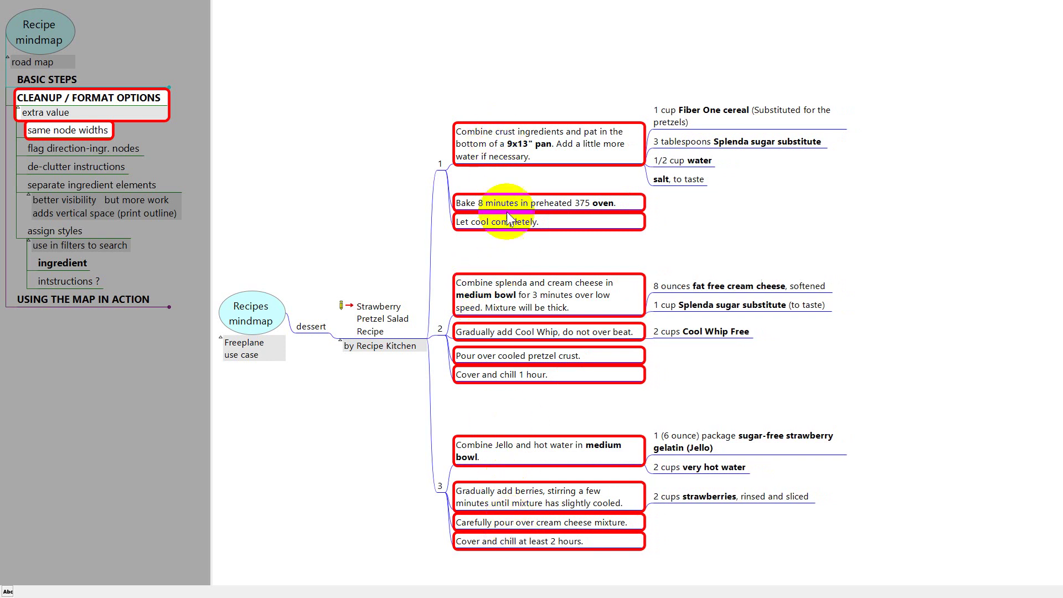
click(390, 318)
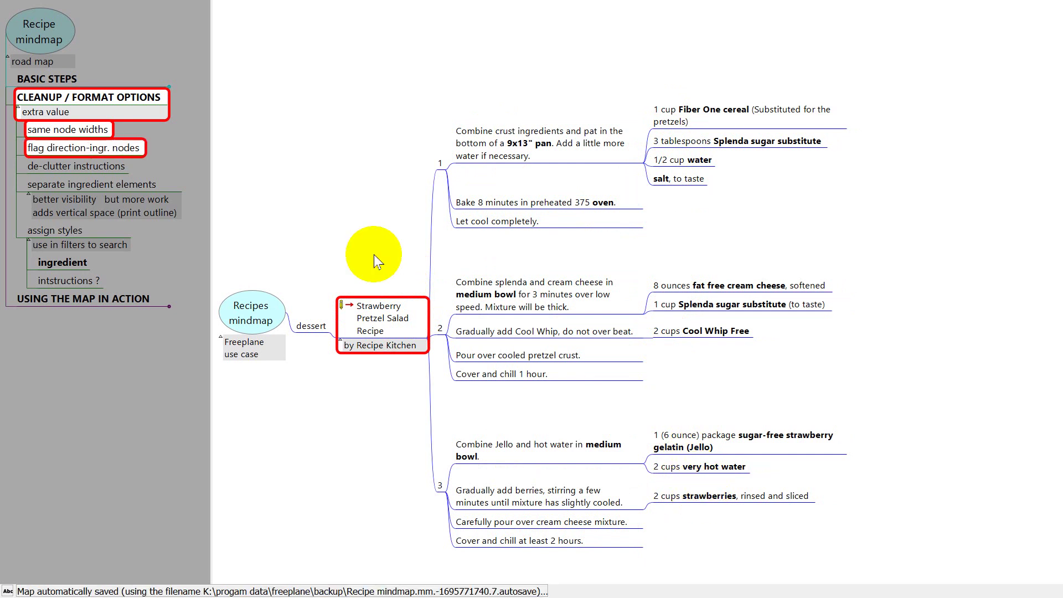
Change the instruction nodes that have ingredient child nodes to the Bubble node shape.
click(576, 148)
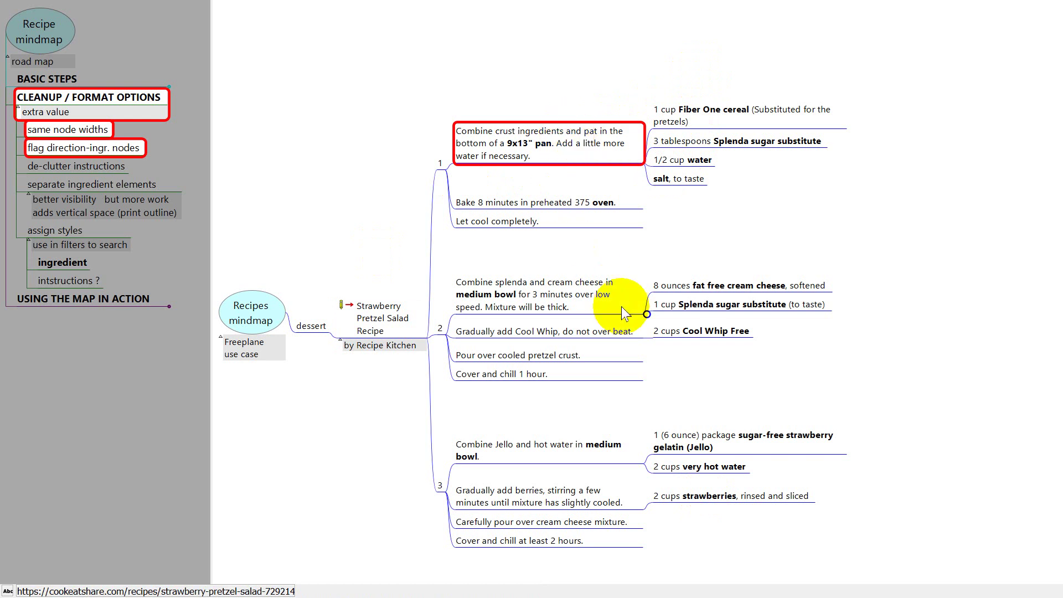
click(560, 310)
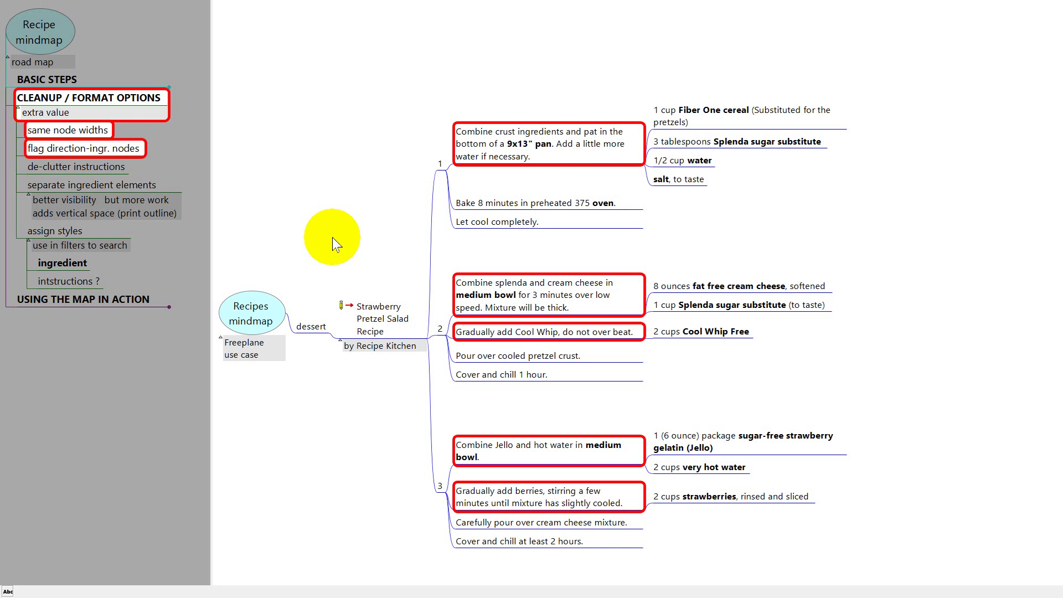
key(ctrl+F1)
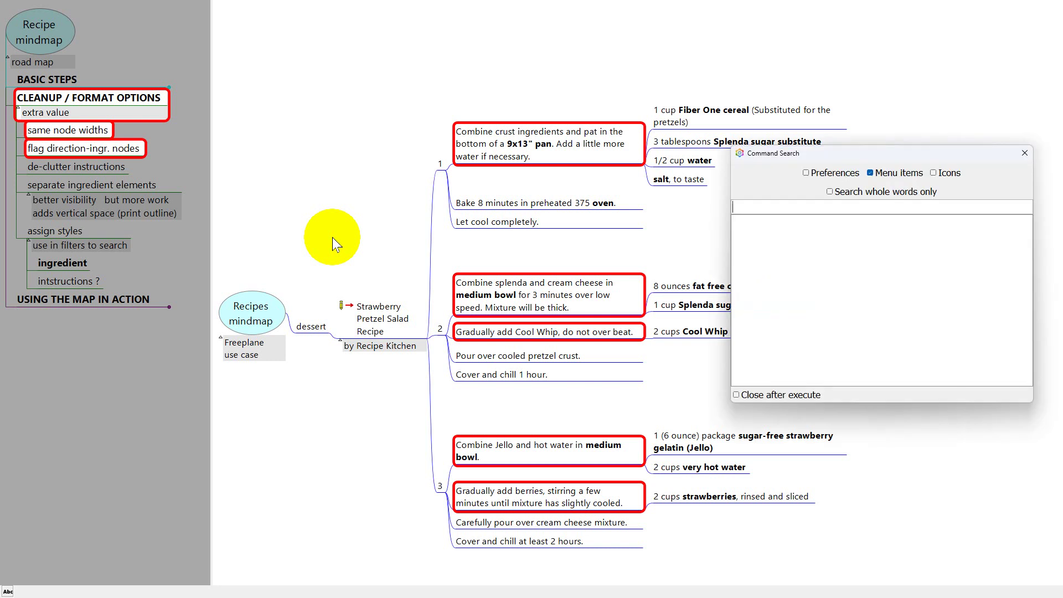
text(shape)
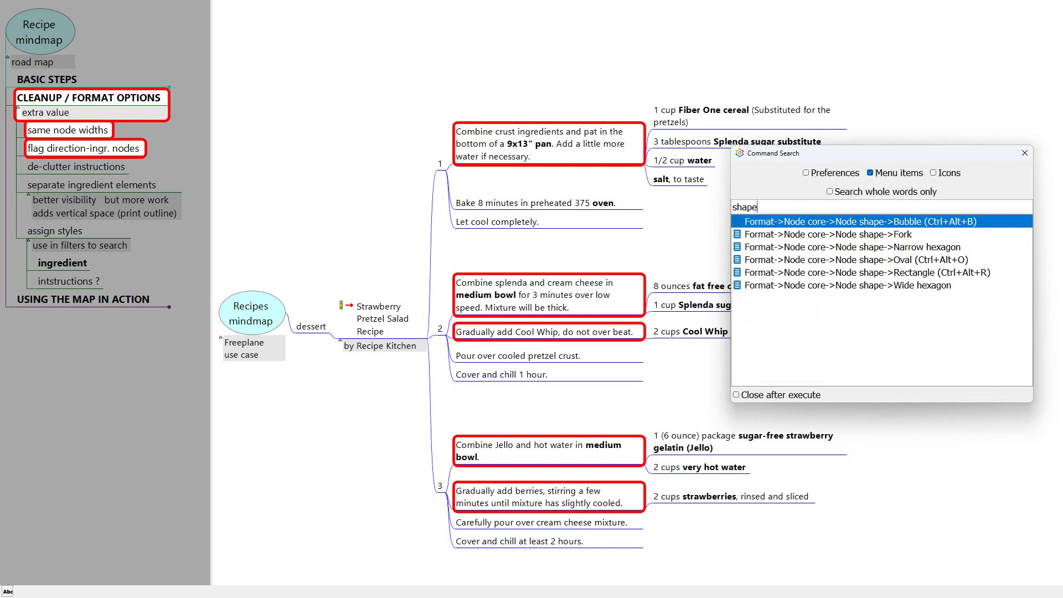
click(906, 221)
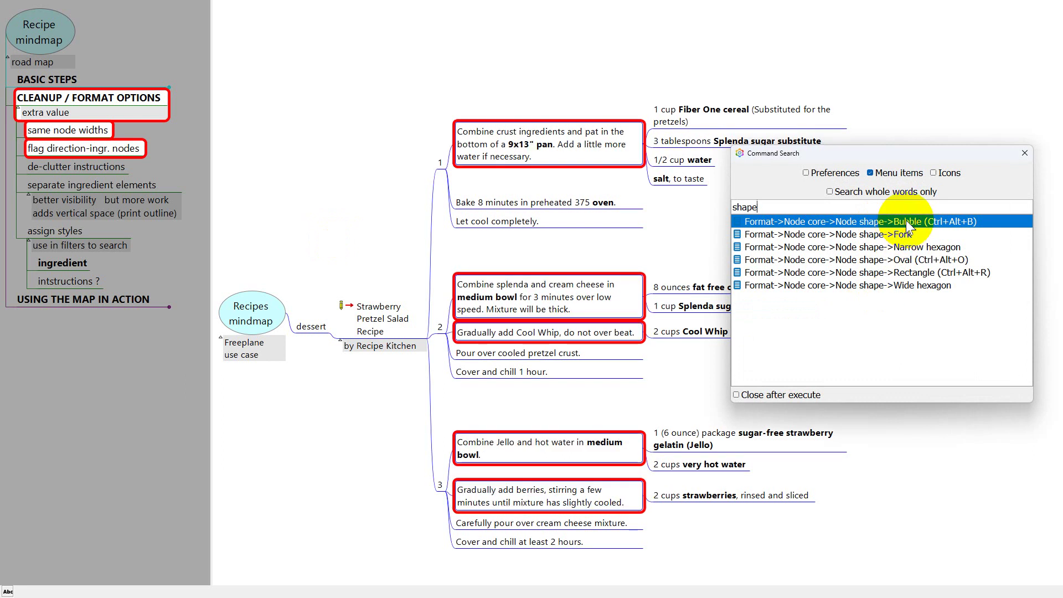
key(Escape)
key(Escape)
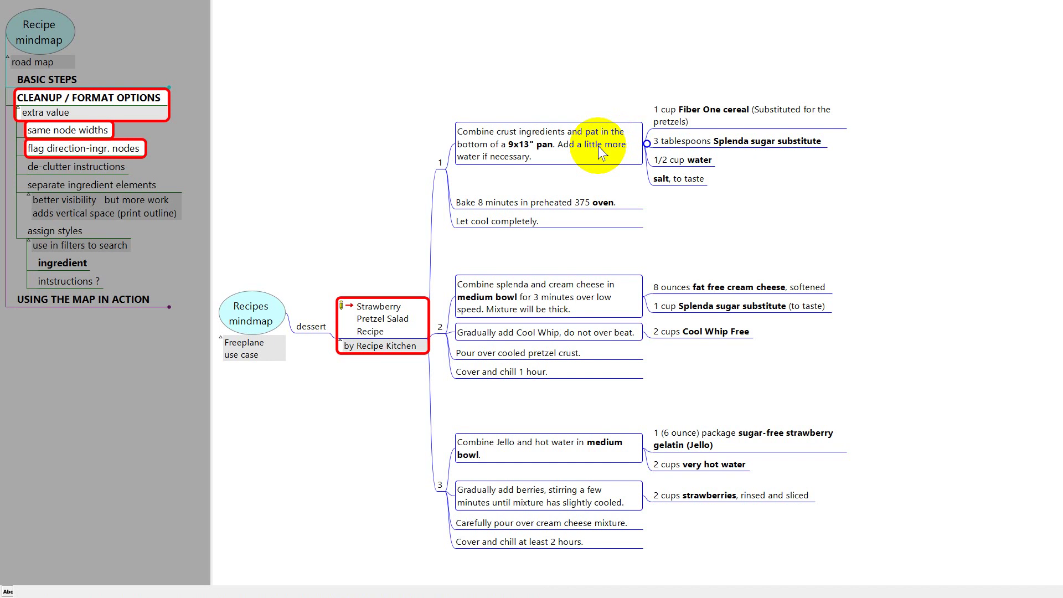
Replace "crust ingredients and" with a comma in the first instruction of step 1.
key(Page_Down)
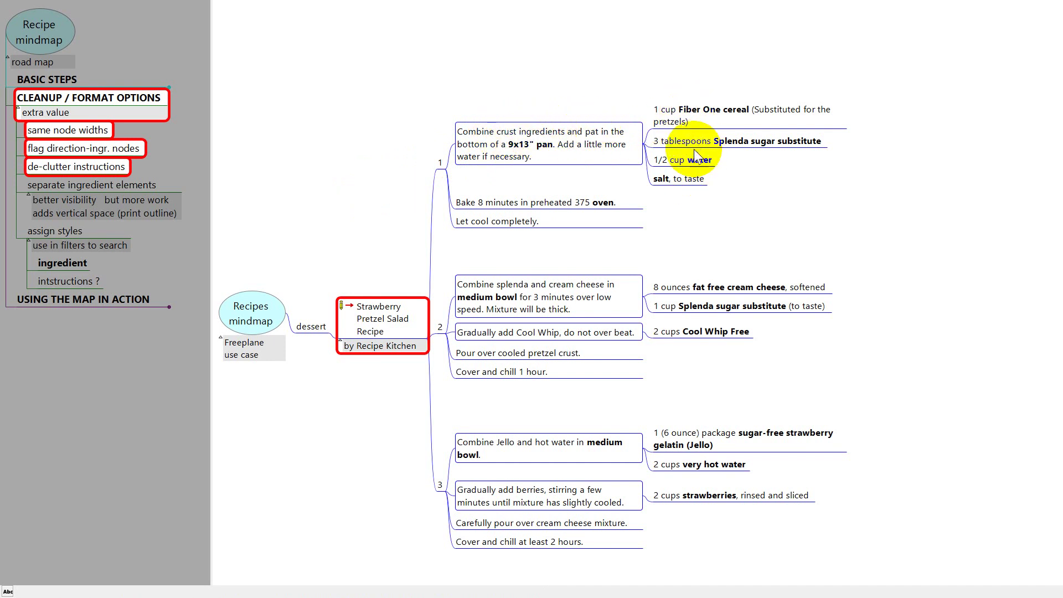
click(500, 137)
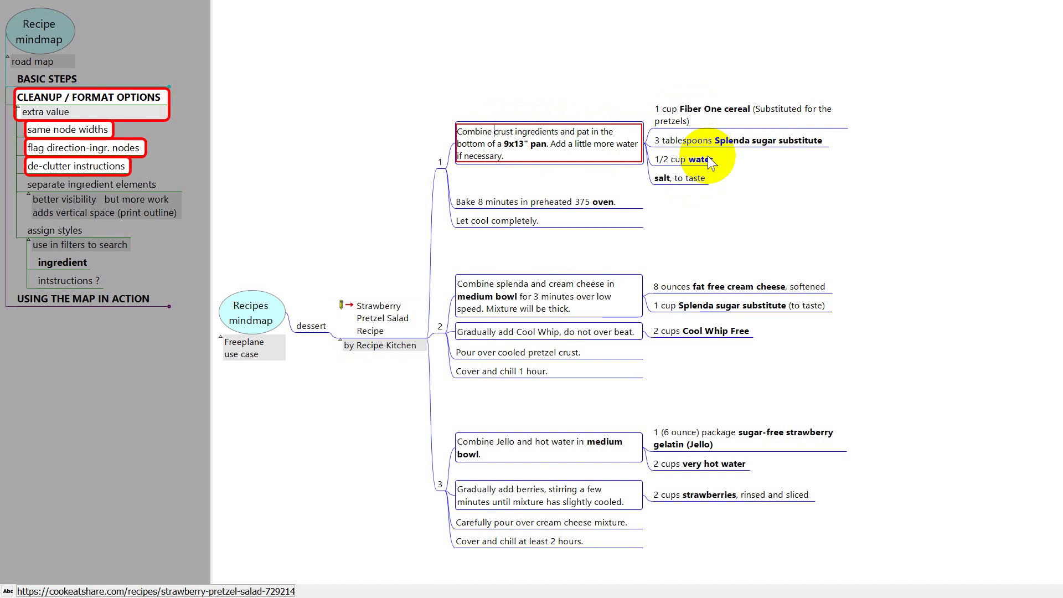
key(ctrl+shift+Right)
key(ctrl+shift+Right)
key(ctrl+shift+Right)
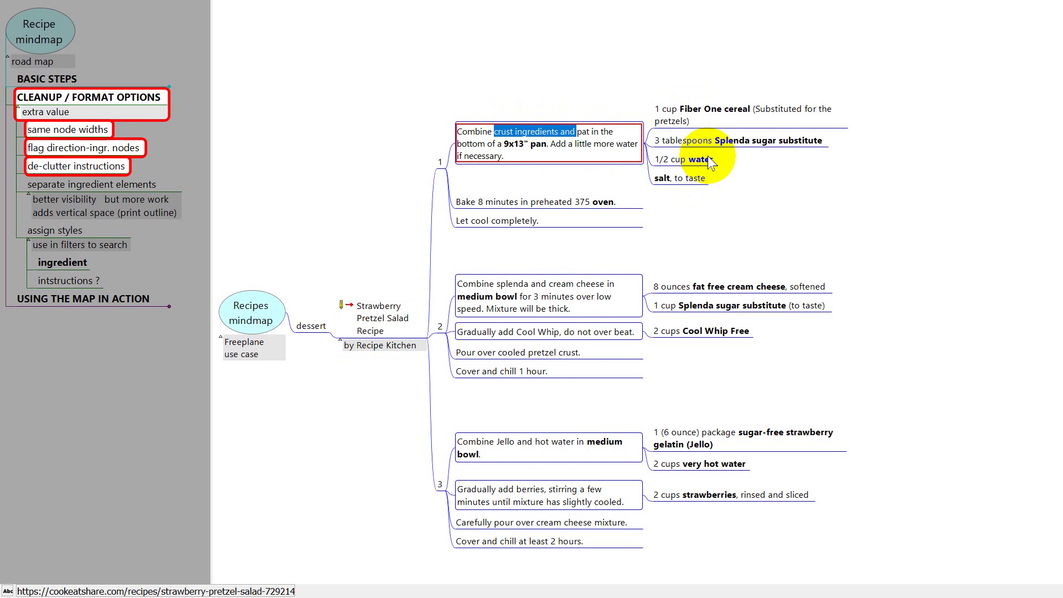
key(BackSpace)
text(,)
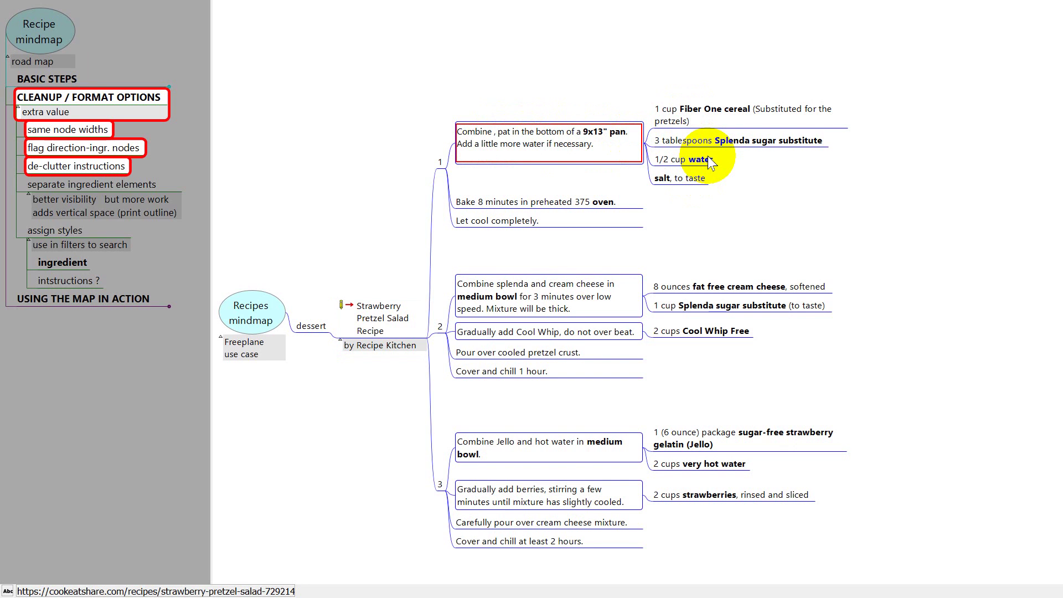
click(620, 291)
Delete "splenda and cream cheese" from the first instruction of step 2.
double_click(540, 289)
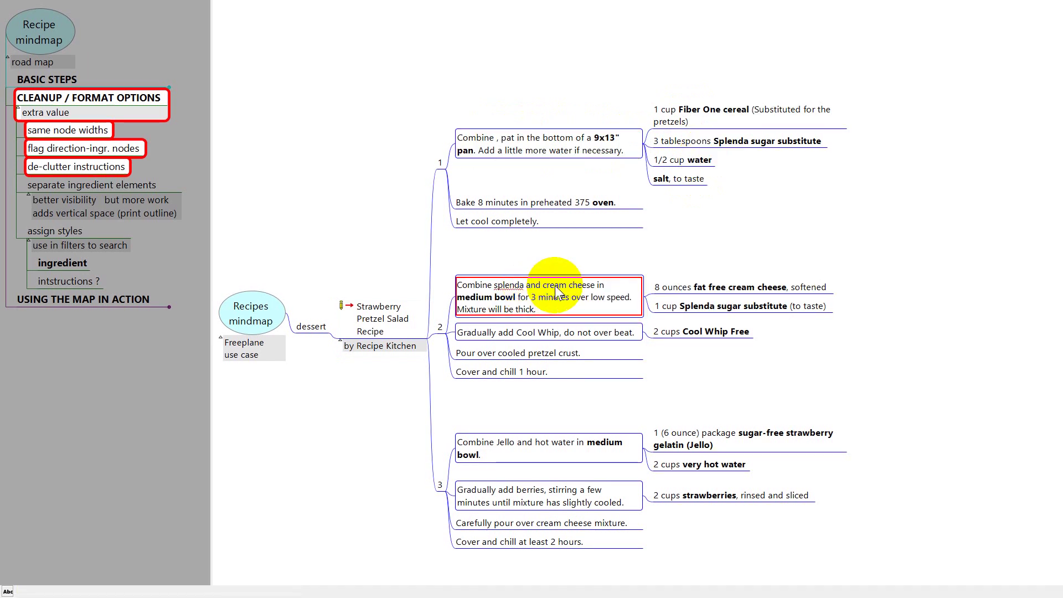
key(ctrl+shift+Right)
key(ctrl+shift+Right)
key(ctrl+shift+Right)
key(ctrl+shift+Right)
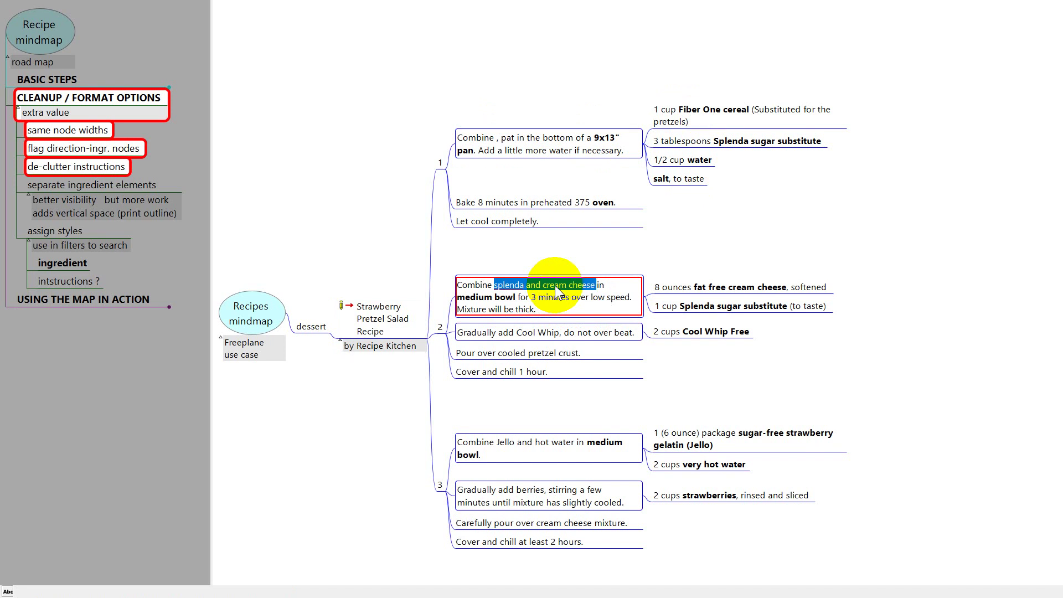
key(Delete)
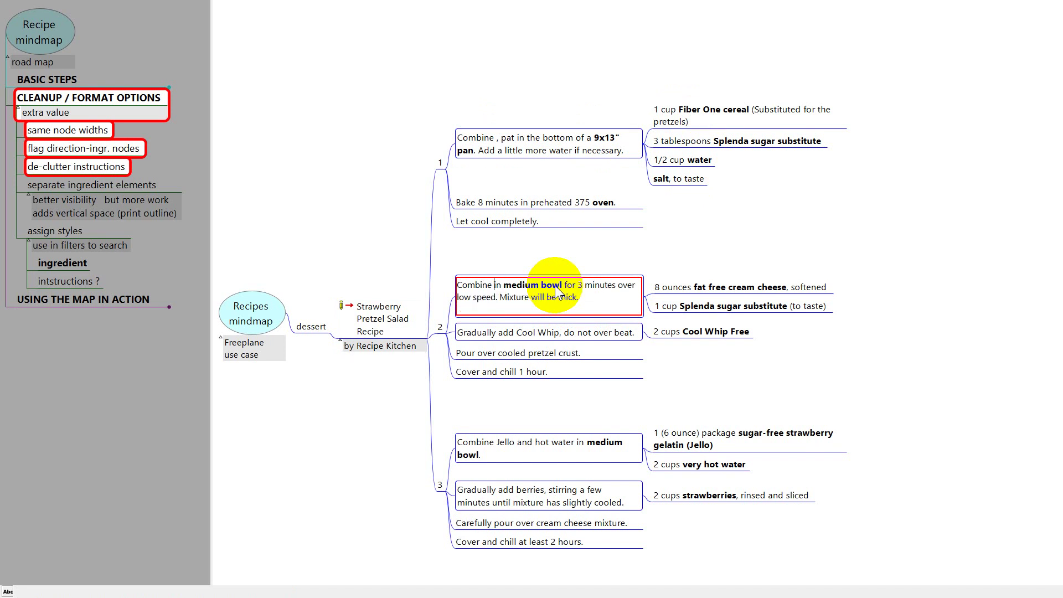
key(Return)
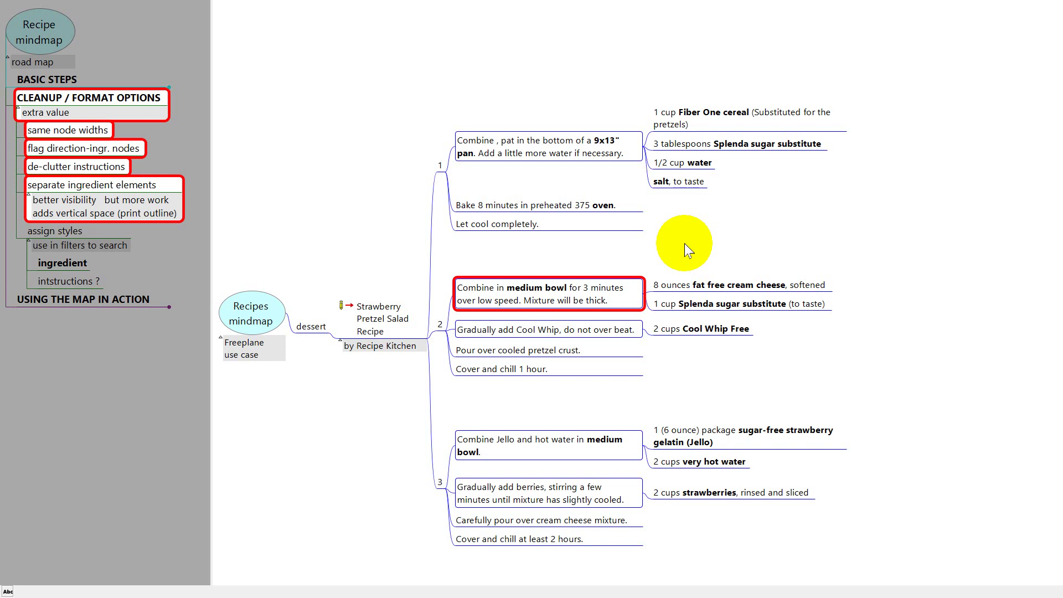
Select all ingredient nodes of the recipe and assign them the "recipe ingredient" style.
key(Right)
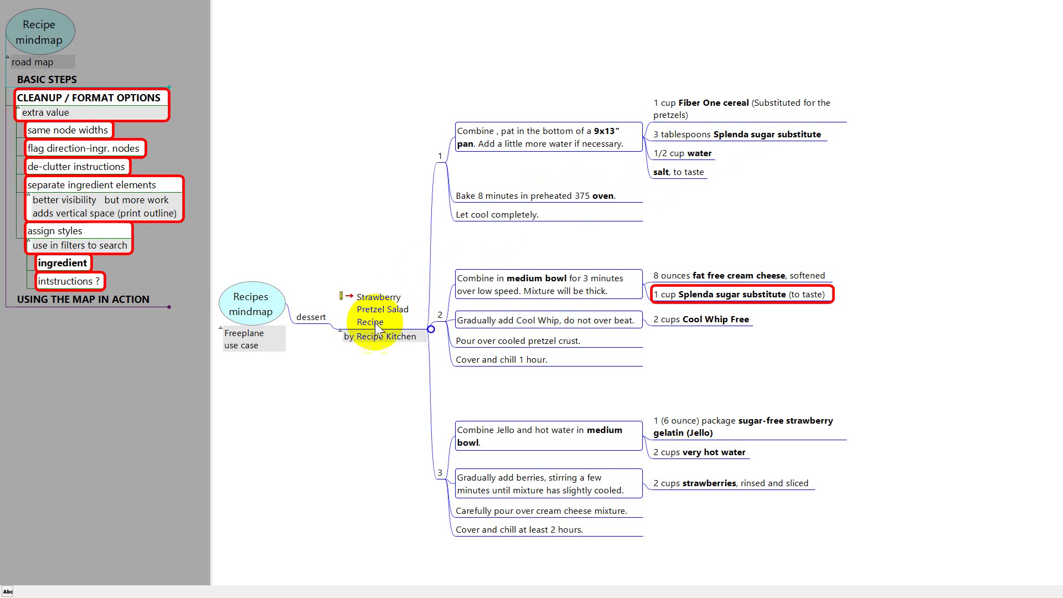
mouse_move(373, 325)
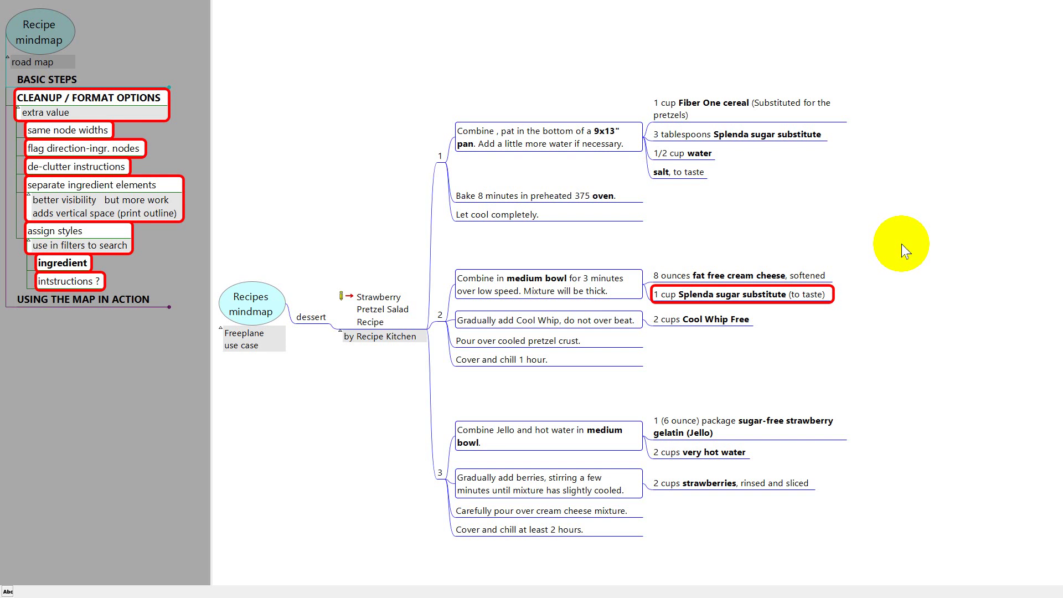
shift+click(808, 483)
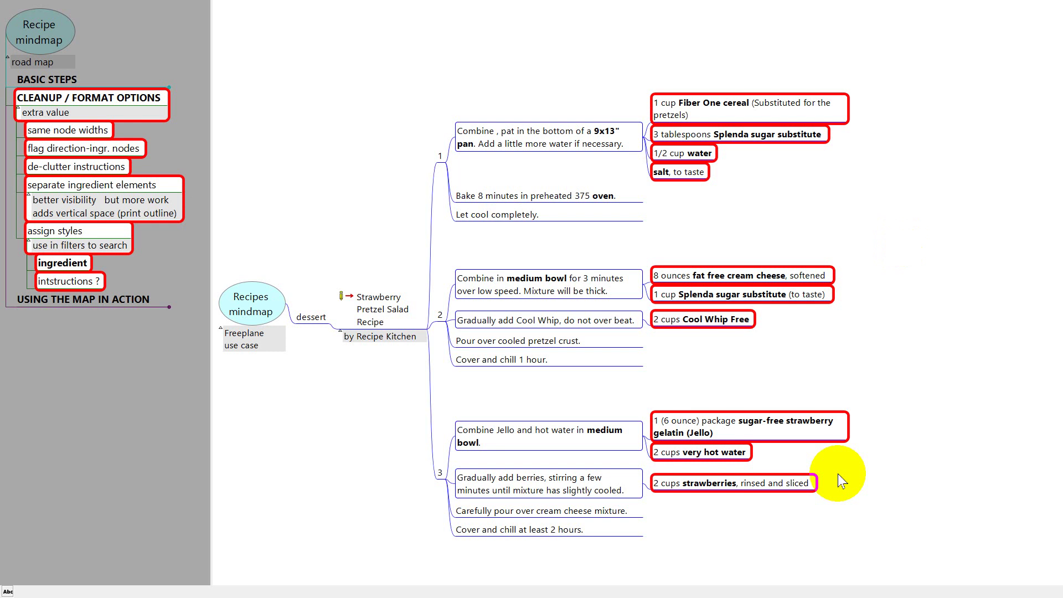
key(ctrl+F1)
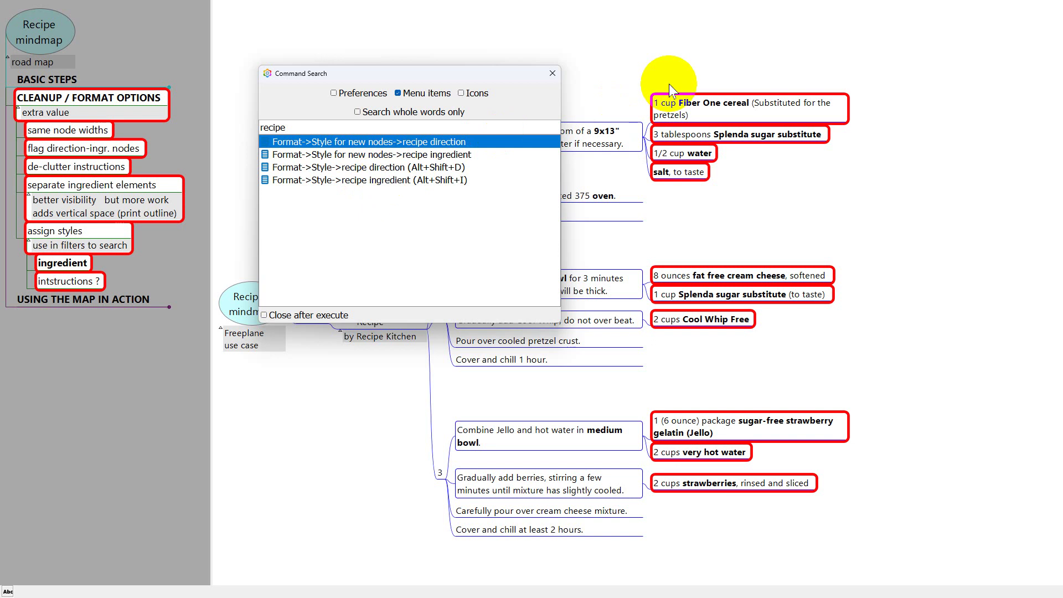
click(394, 180)
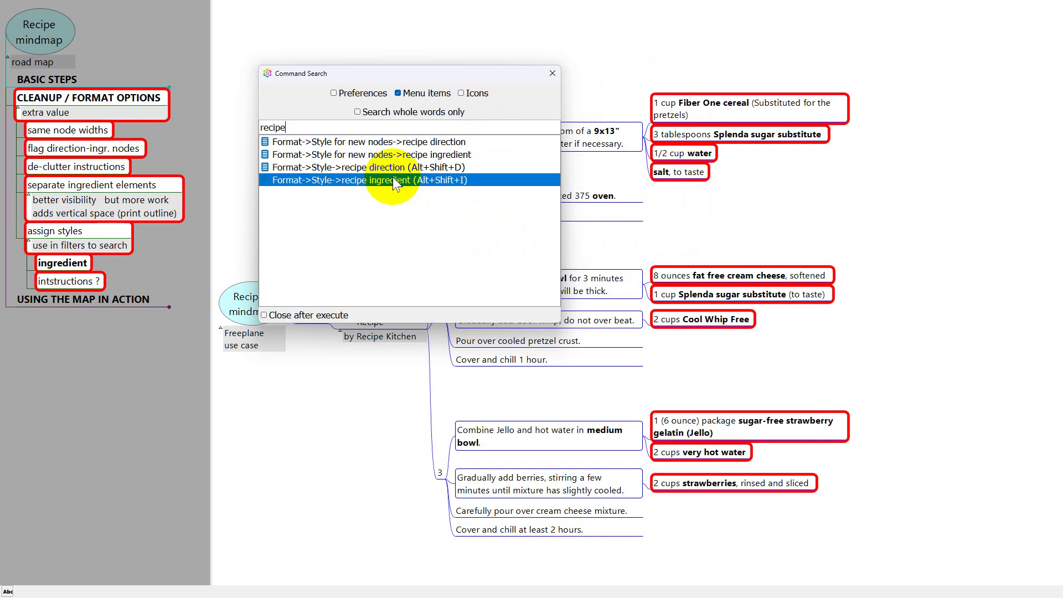
key(Escape)
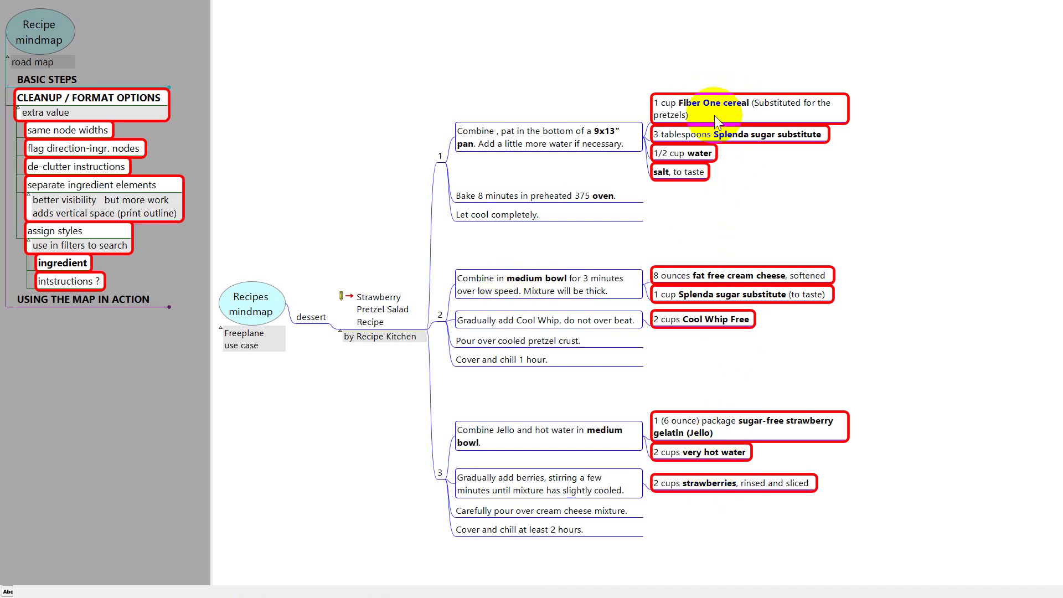
Show the filter controls and filter the map for nodes whose style is equal to "recipe ingredient".
key(F11)
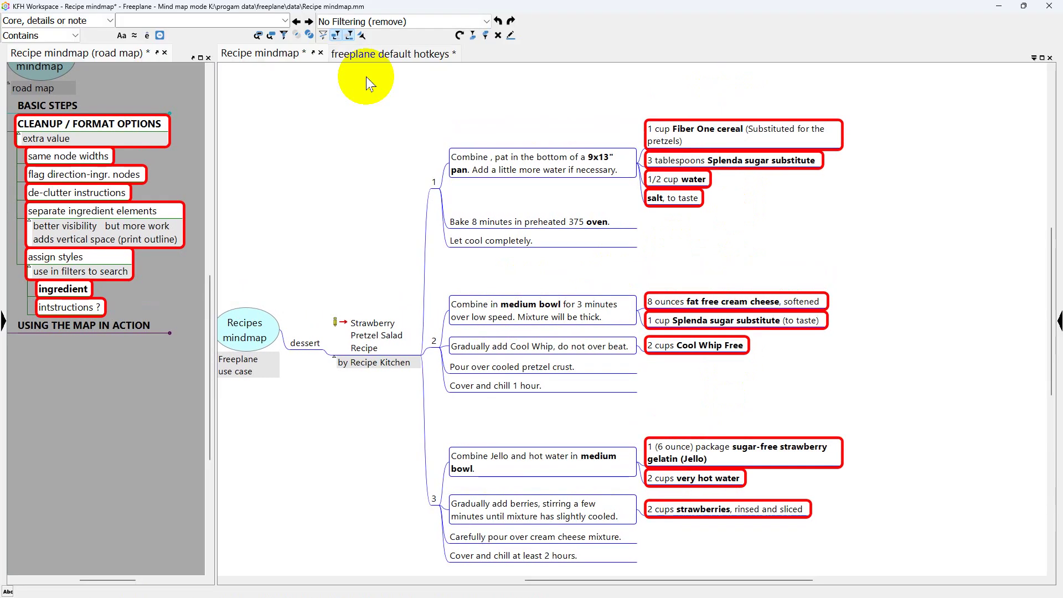
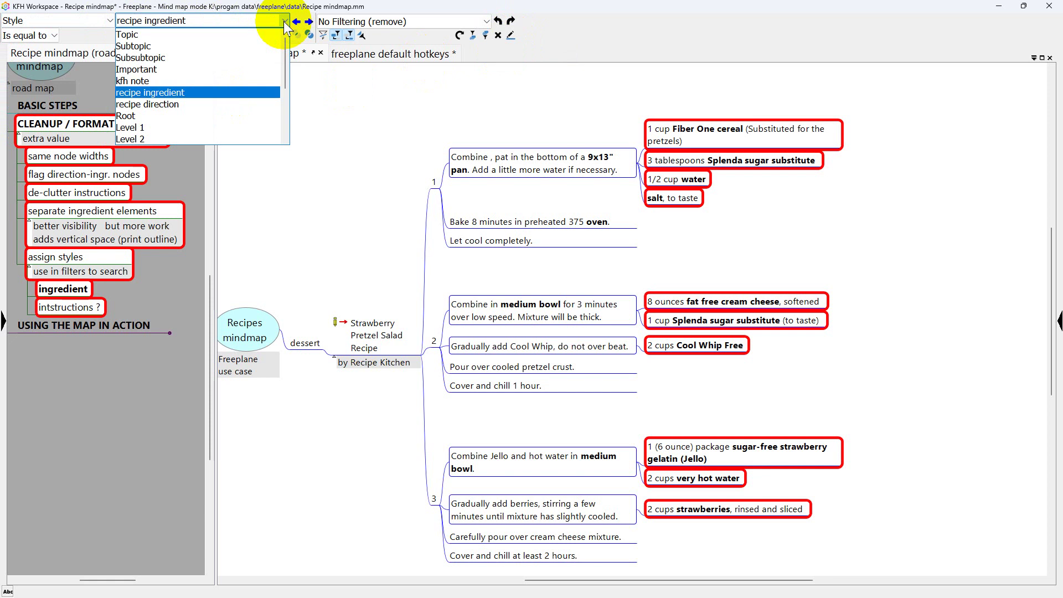
click(161, 92)
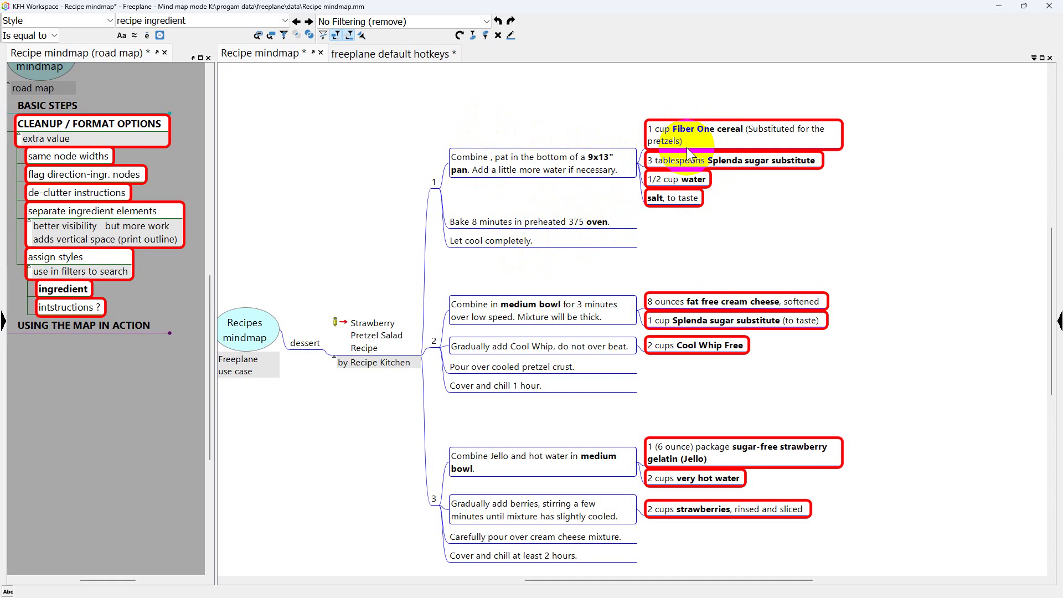
click(284, 36)
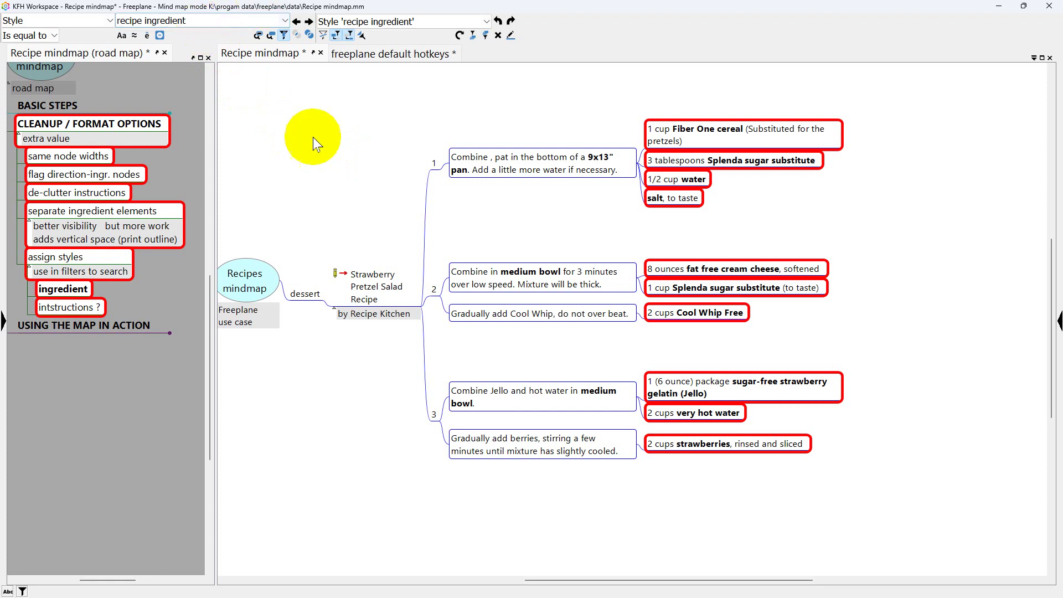
Search the recipe map for "jello" and select both matching nodes in the map.
click(313, 137)
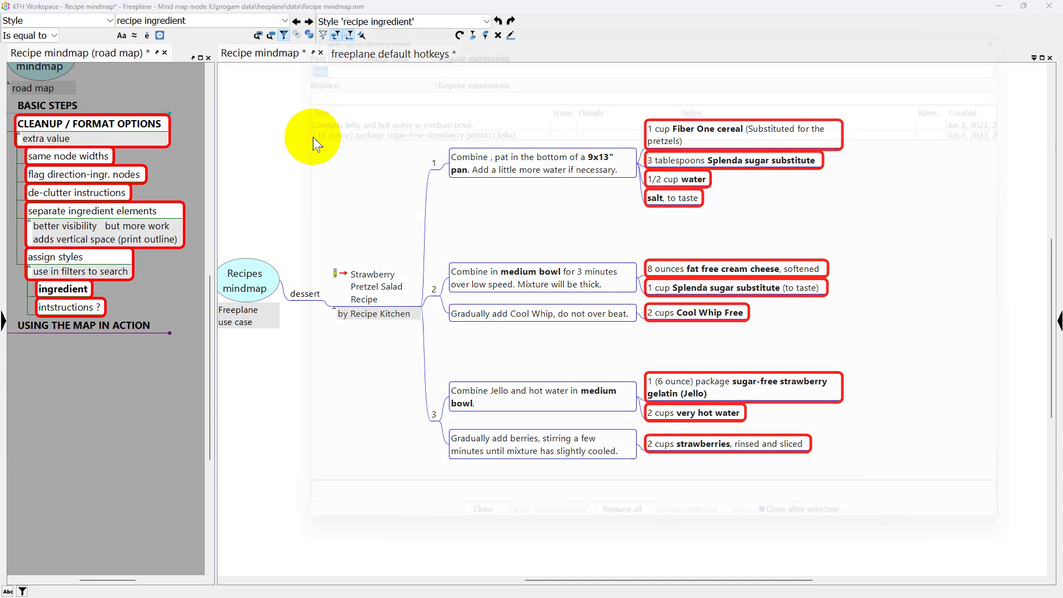
key(ctrl+shift+f)
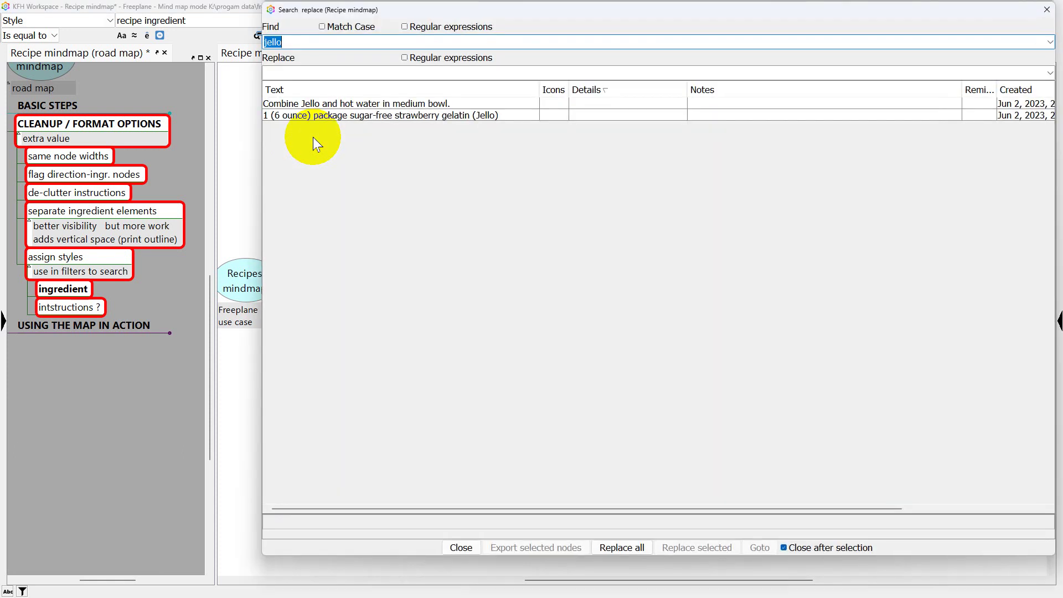
key(BackSpace)
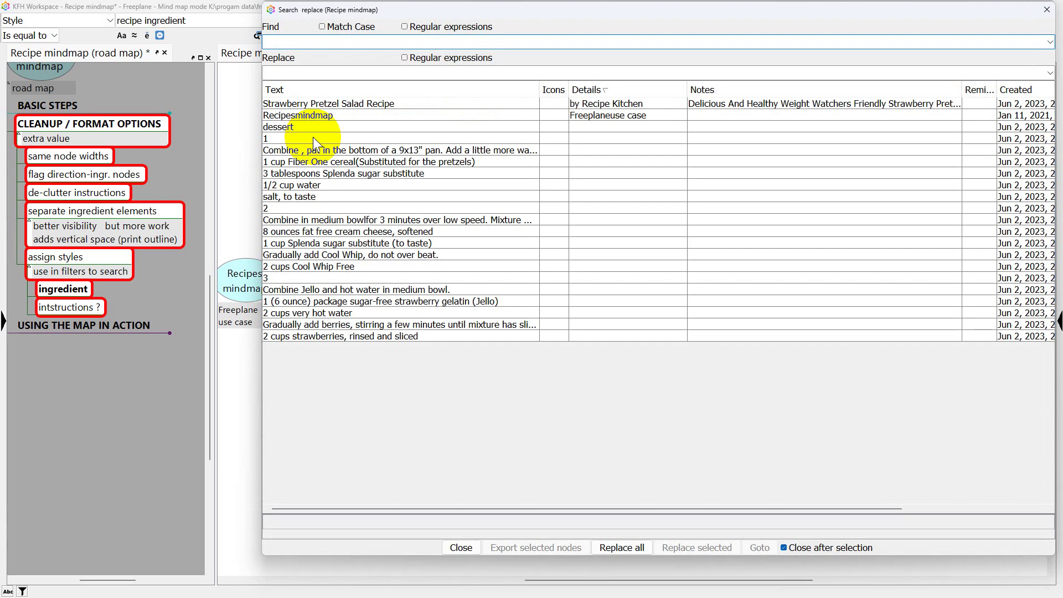
text(jello)
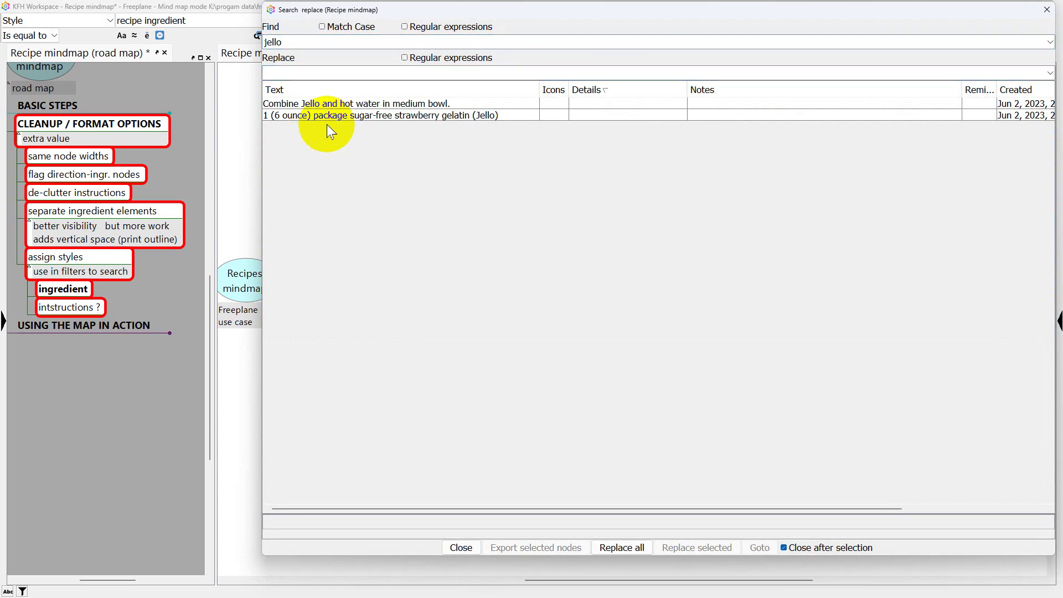
click(347, 104)
key(shift+Down)
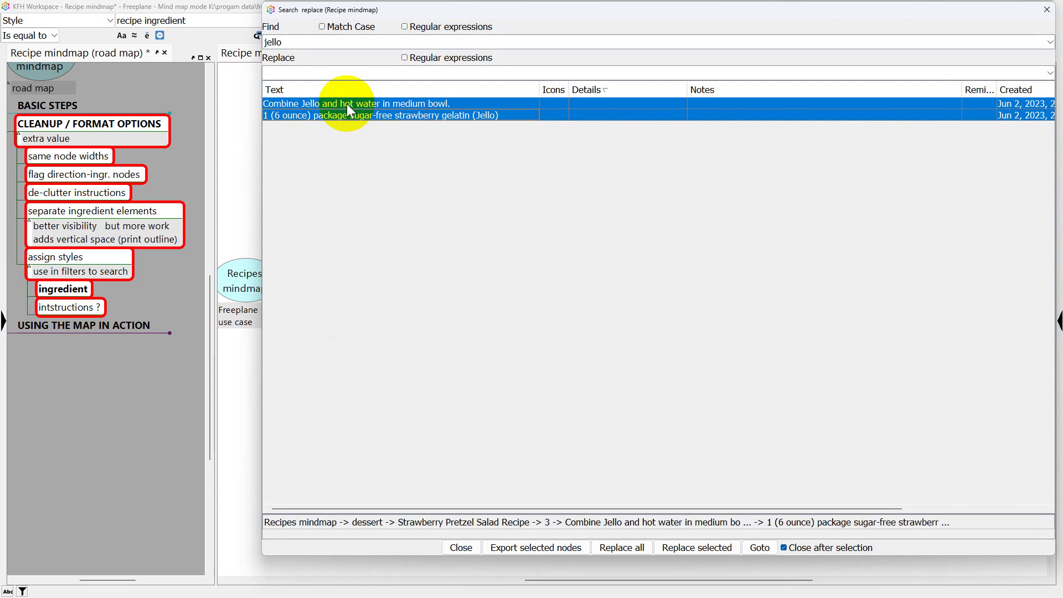
key(Return)
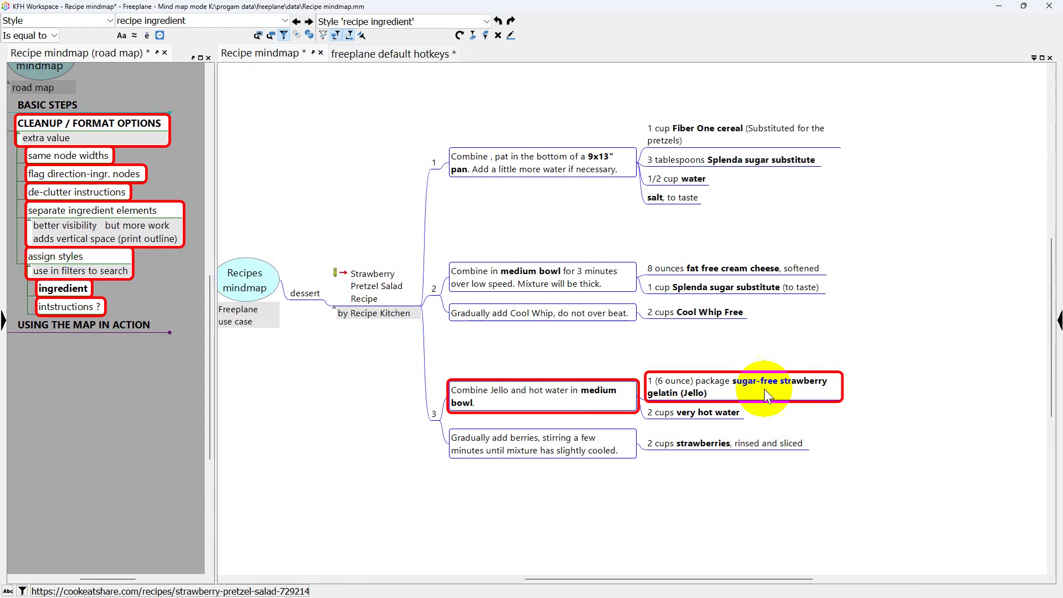
Delete "Jello and hot water" from the first instruction of step 3.
double_click(497, 398)
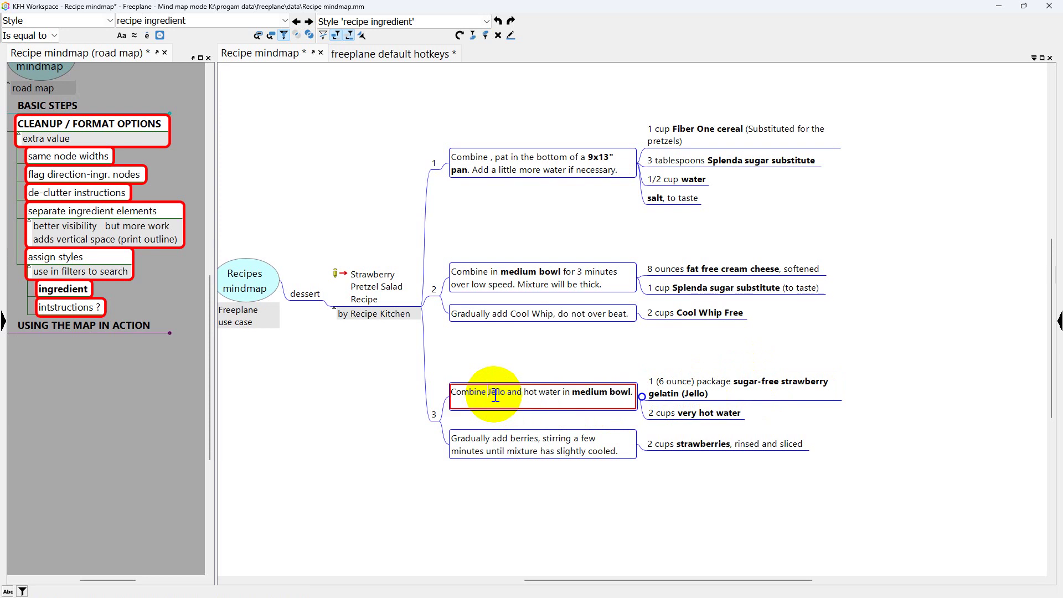
key(ctrl+shift+Right)
key(ctrl+shift+Right)
key(ctrl+shift+Right)
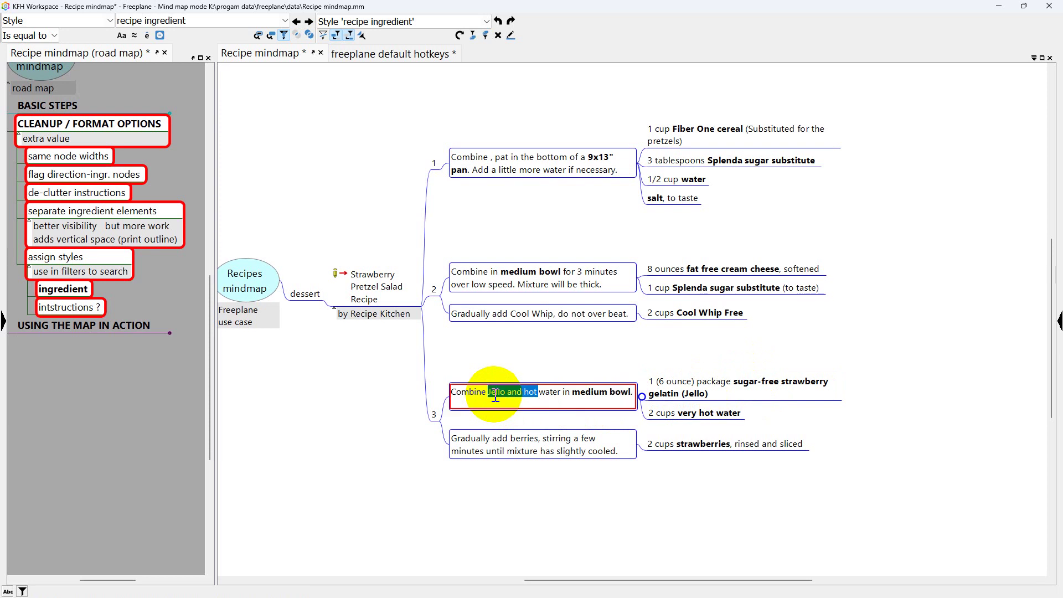
key(ctrl+shift+Left)
key(ctrl+shift+Right)
key(ctrl+shift+Right)
key(Delete)
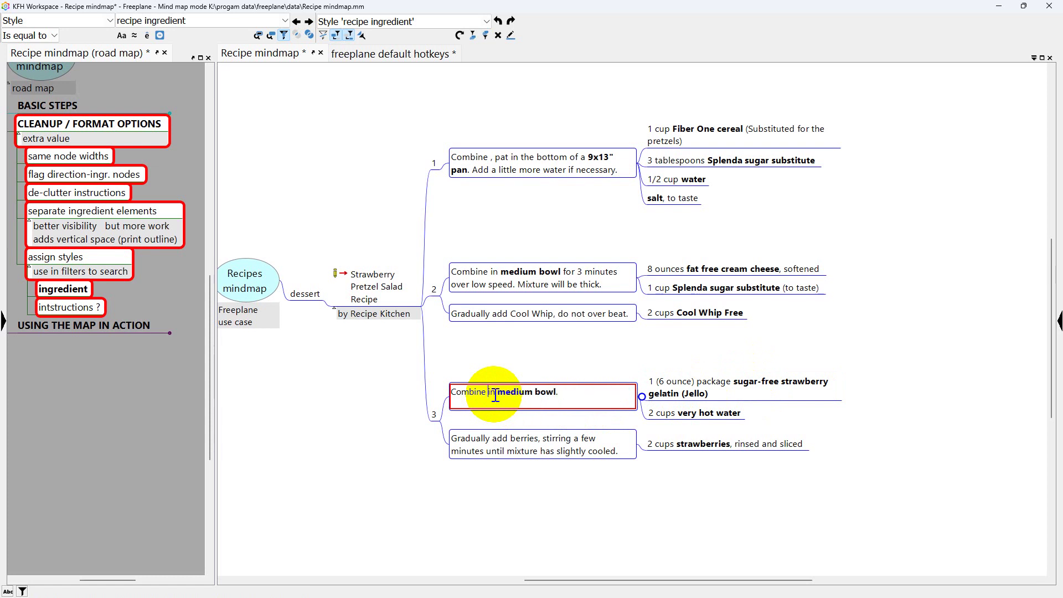
key(Return)
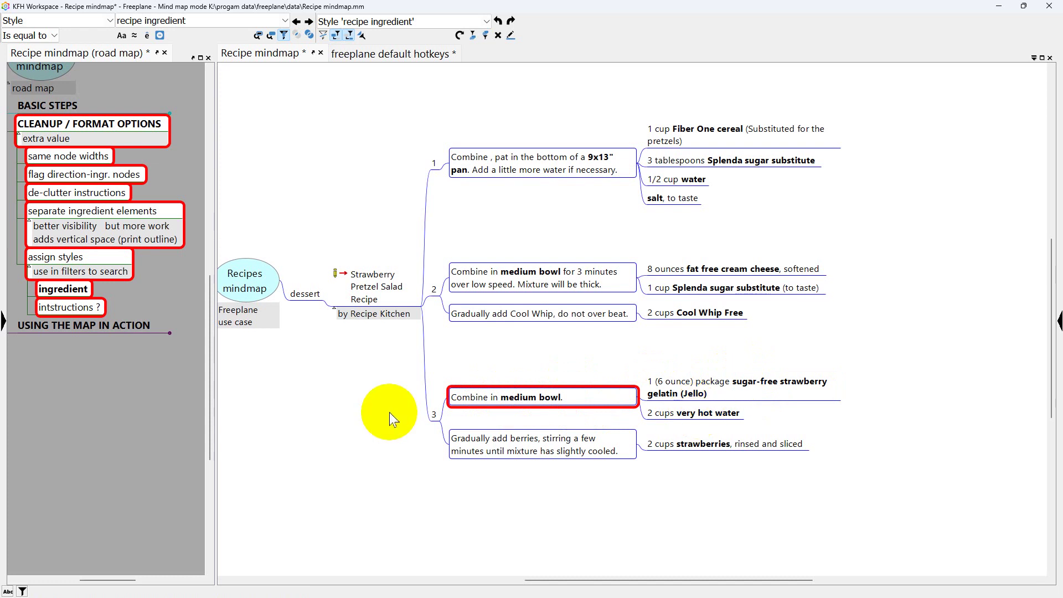
Search the map again for "jello" and go to the strawberry gelatin ingredient node.
key(ctrl+shift+f)
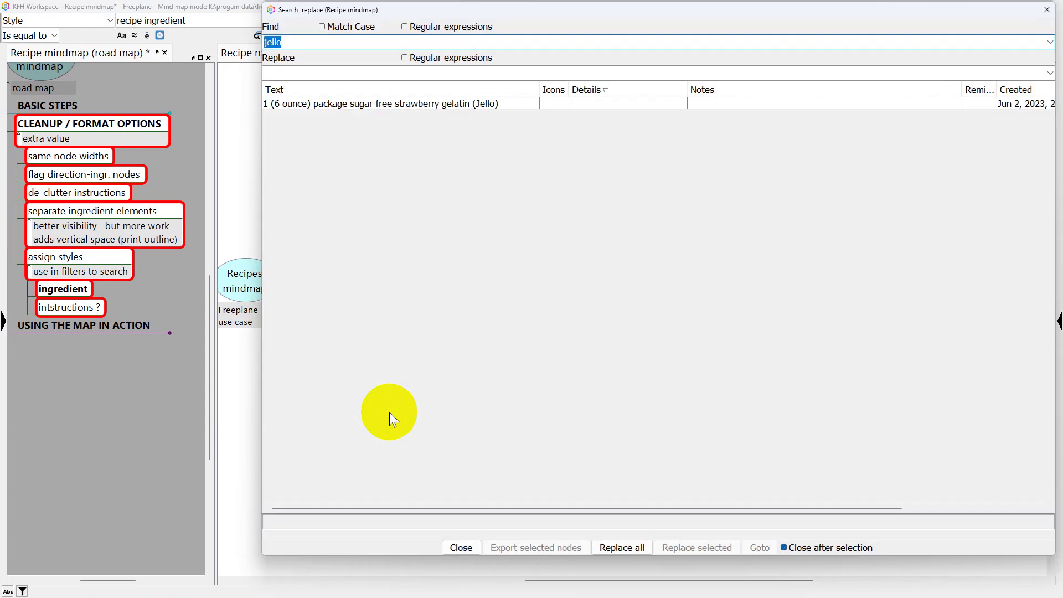
key(Down)
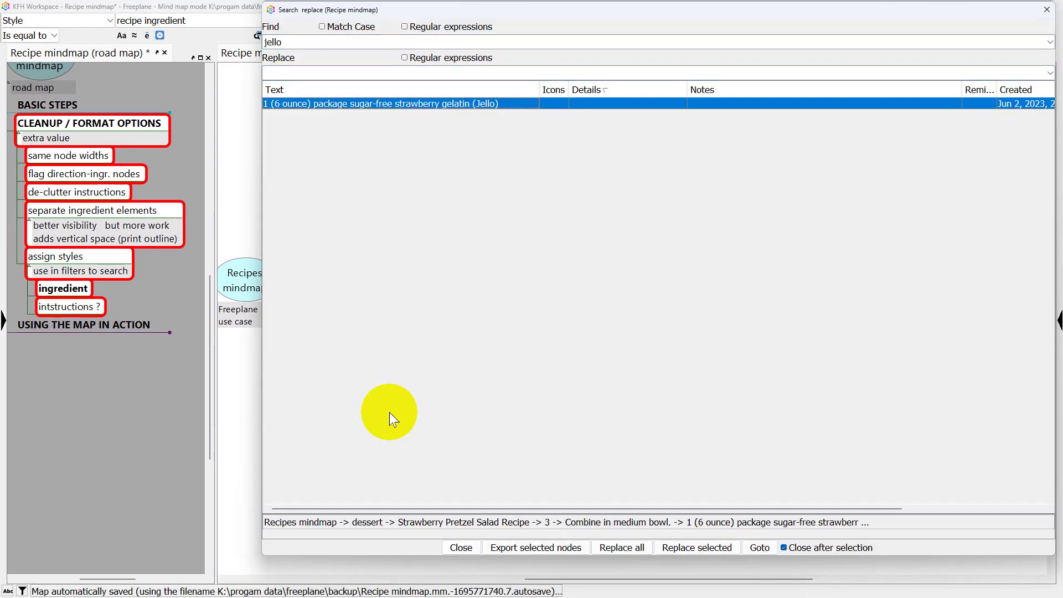
key(Return)
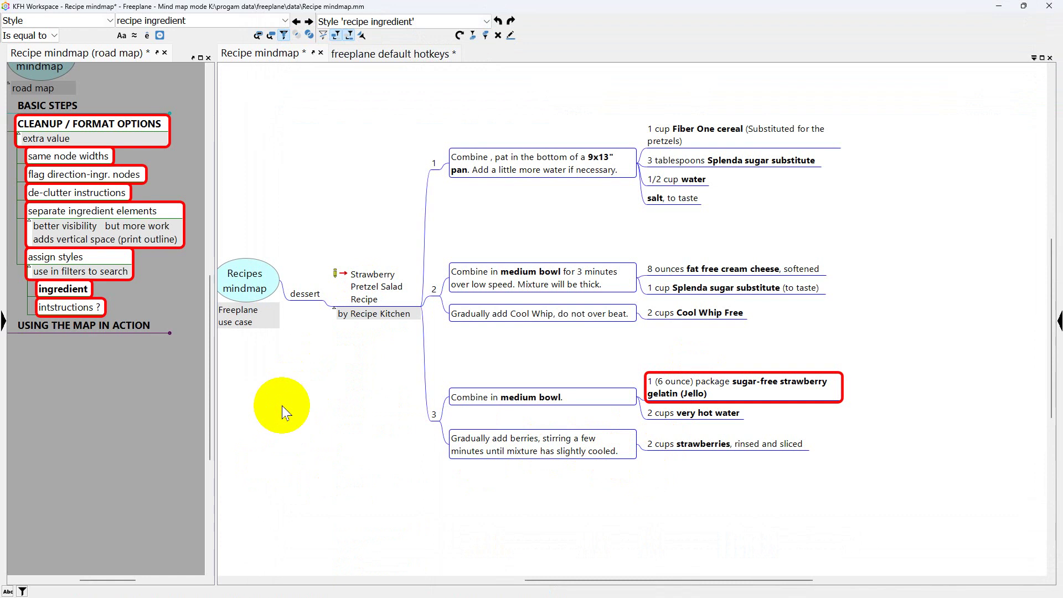
key(ctrl+shift+f)
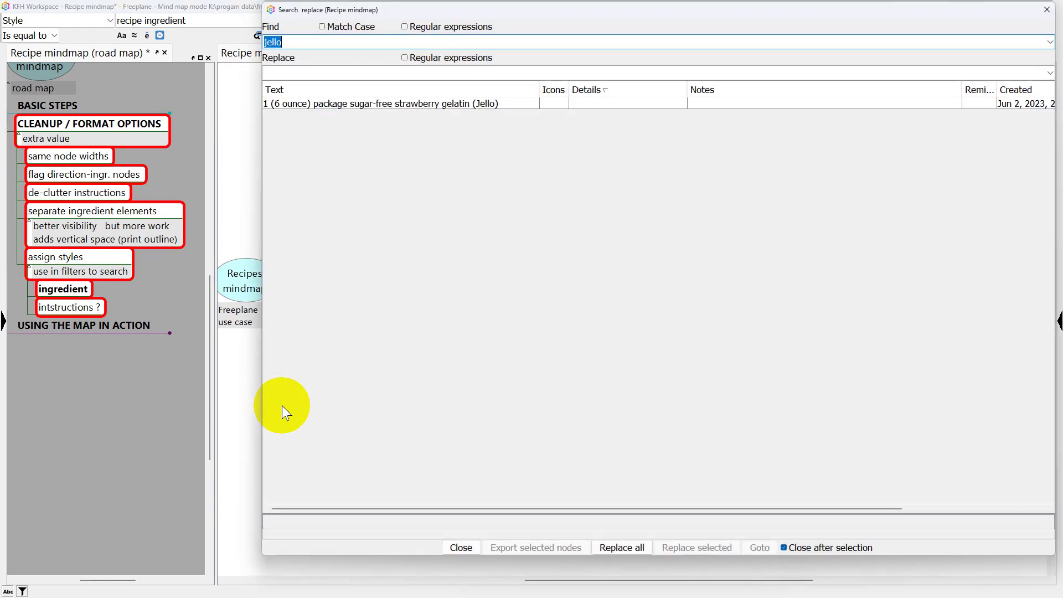
click(375, 105)
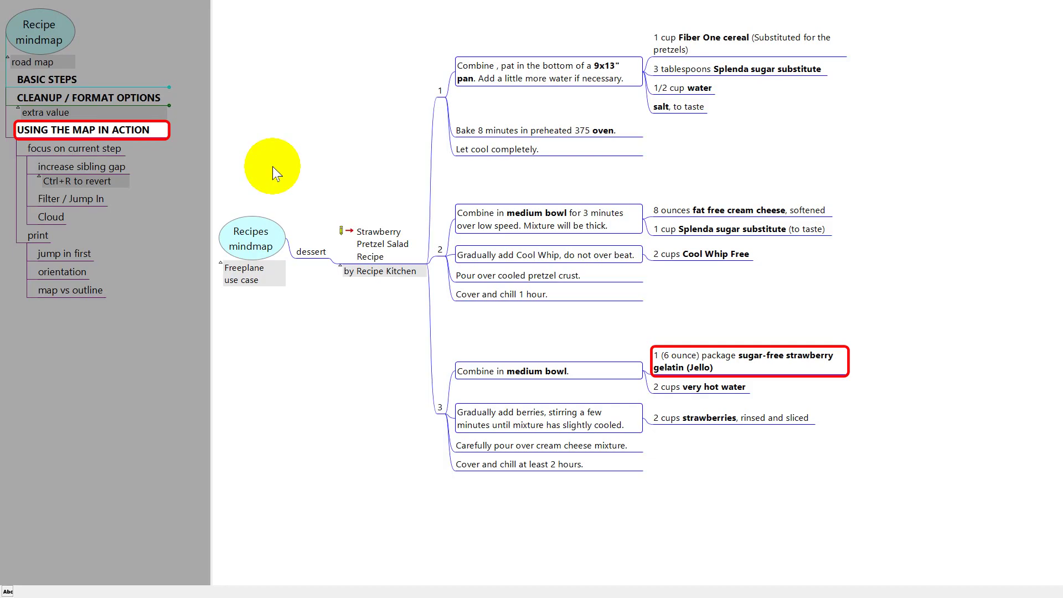
Select the recipe title node, and in the road map multi-select USING THE MAP IN ACTION through Filter / Jump In.
click(378, 262)
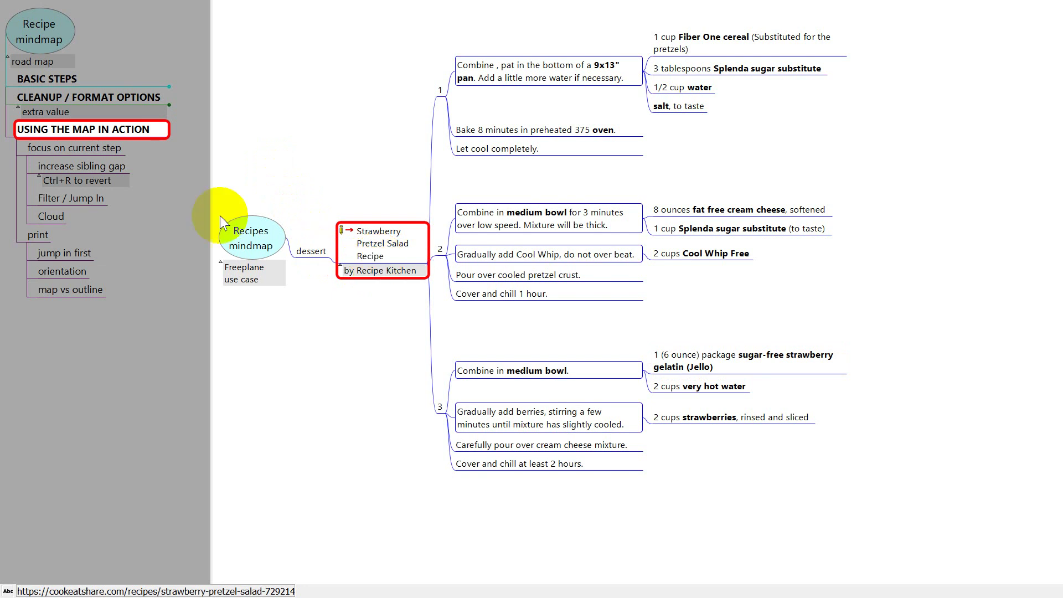
click(92, 149)
ctrl+click(97, 129)
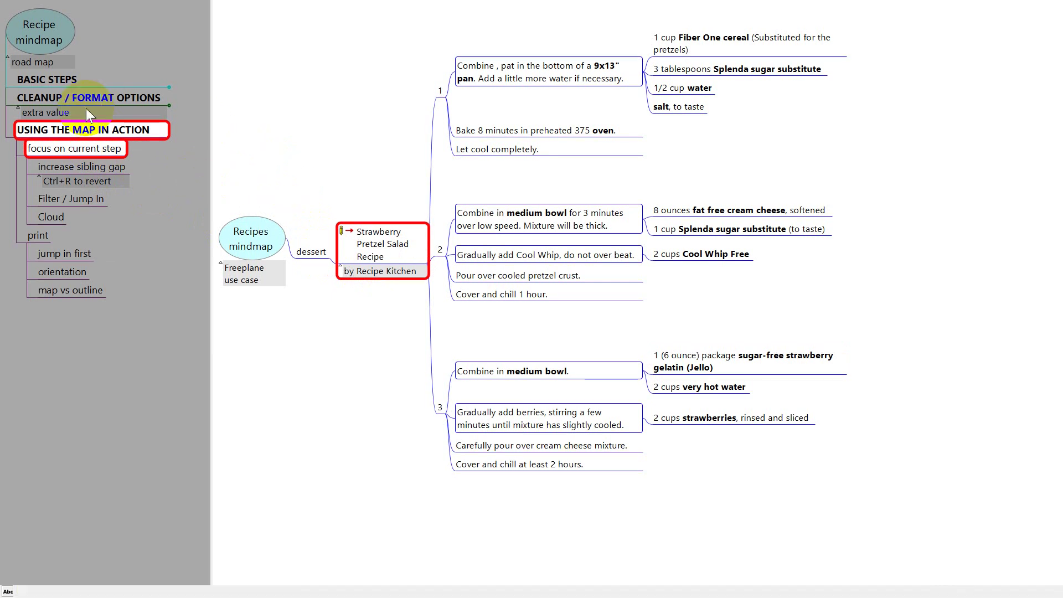
ctrl+click(95, 167)
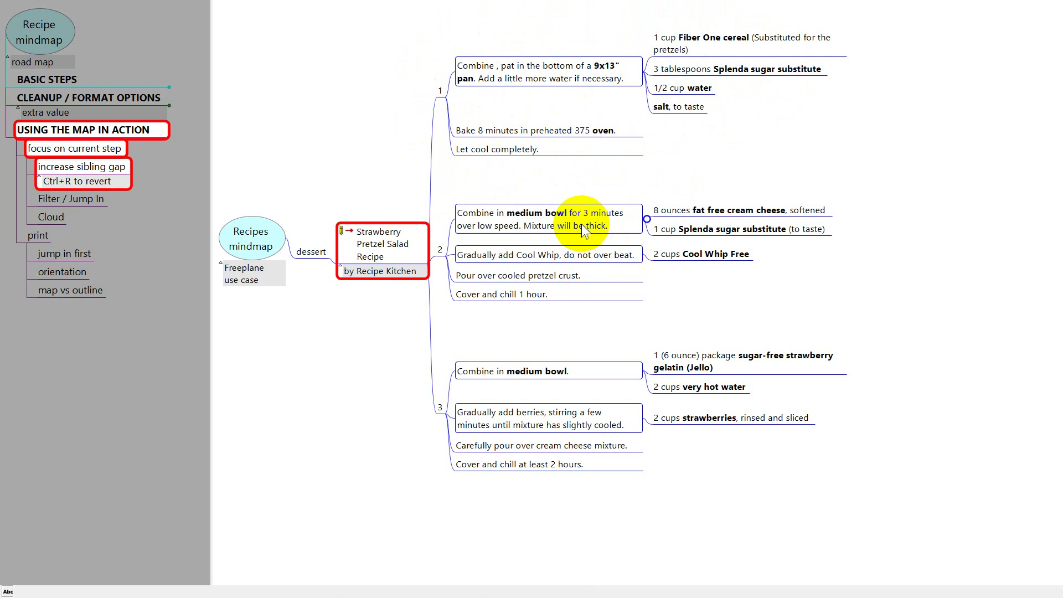
key(Right)
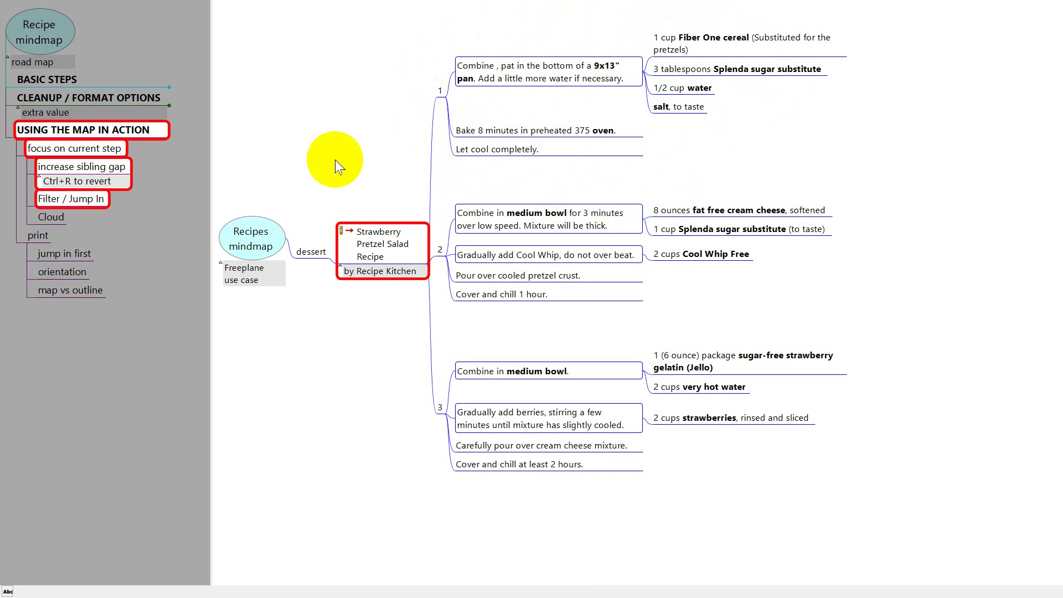
Filter the map to show only step 1 with its ancestors and descendants, and restore the full map.
click(441, 91)
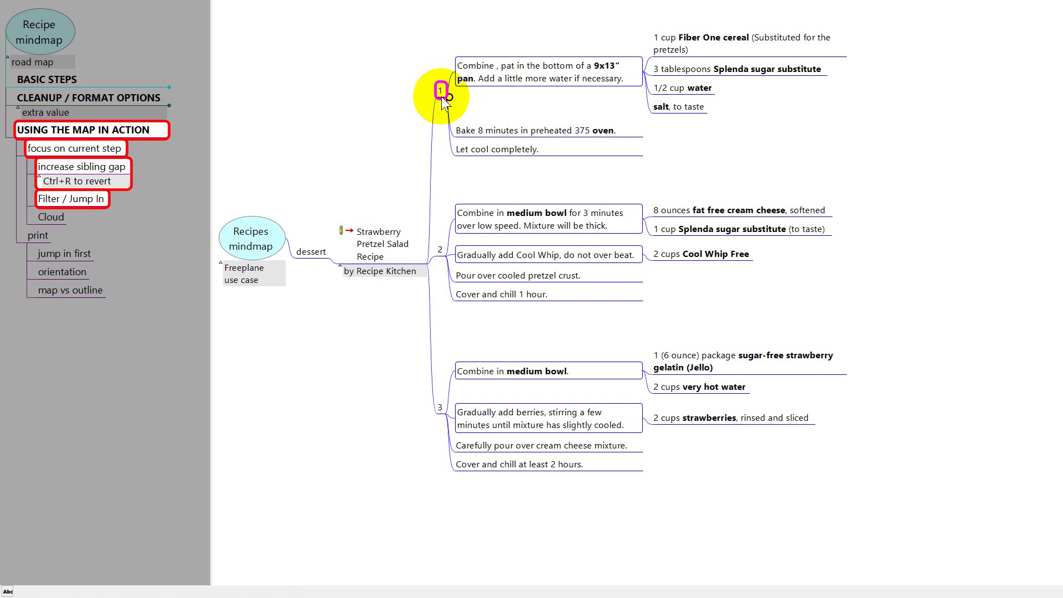
key(ctrl+shift+f)
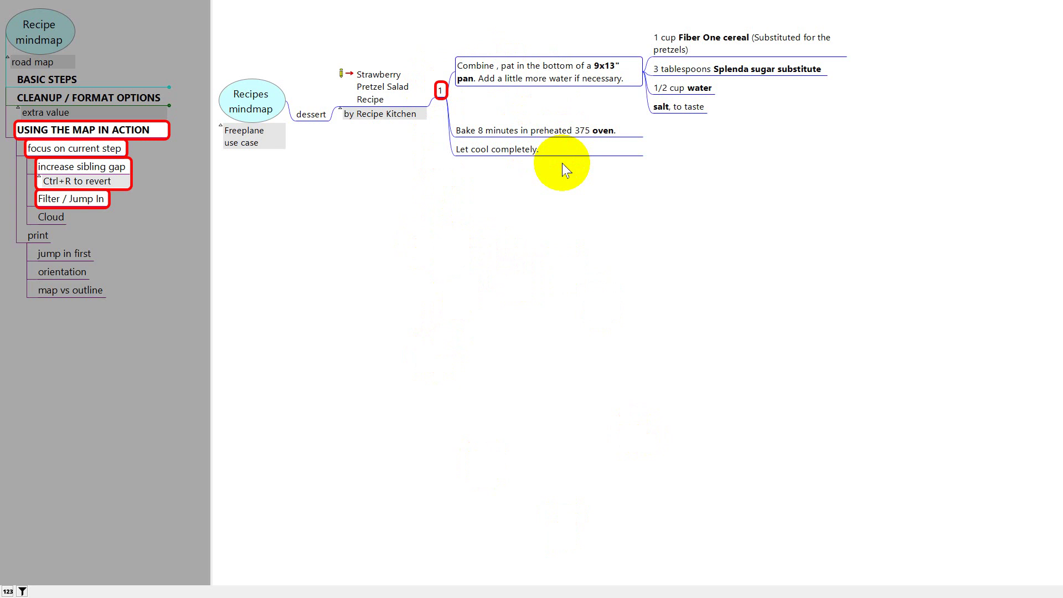
key(ctrl+shift+z)
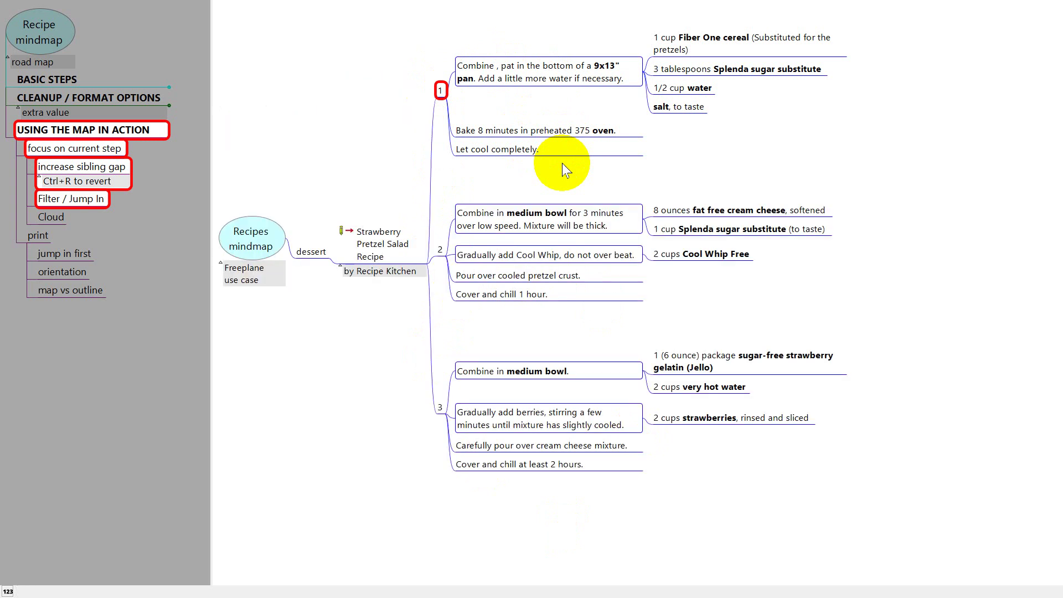
Isolate step 2 by jumping into its node and by filtering for it, restoring the full map after each view.
key(Down)
key(ctrl+shift+f)
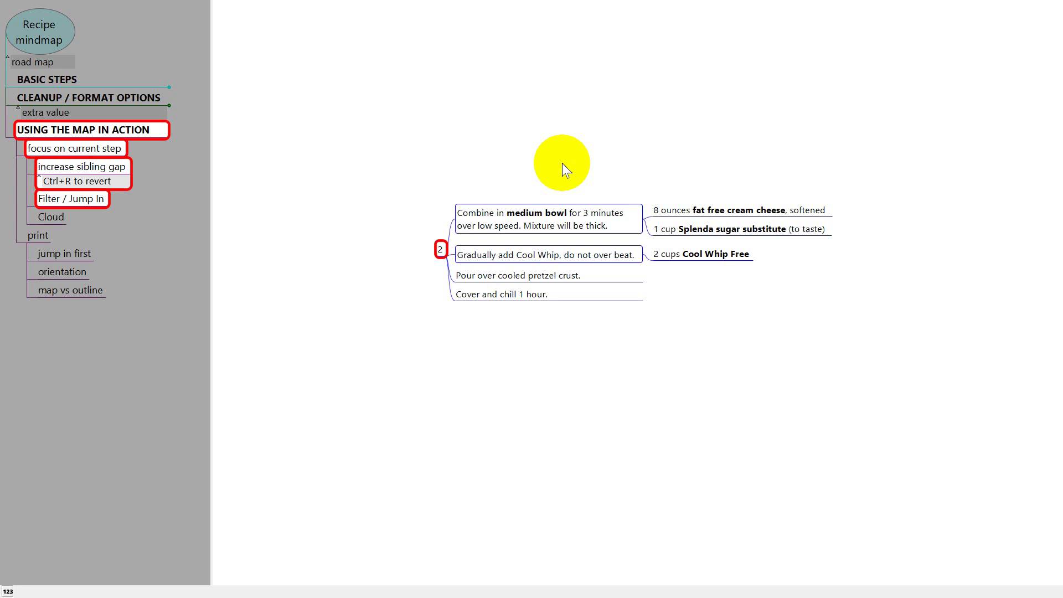
key(ctrl+shift+z)
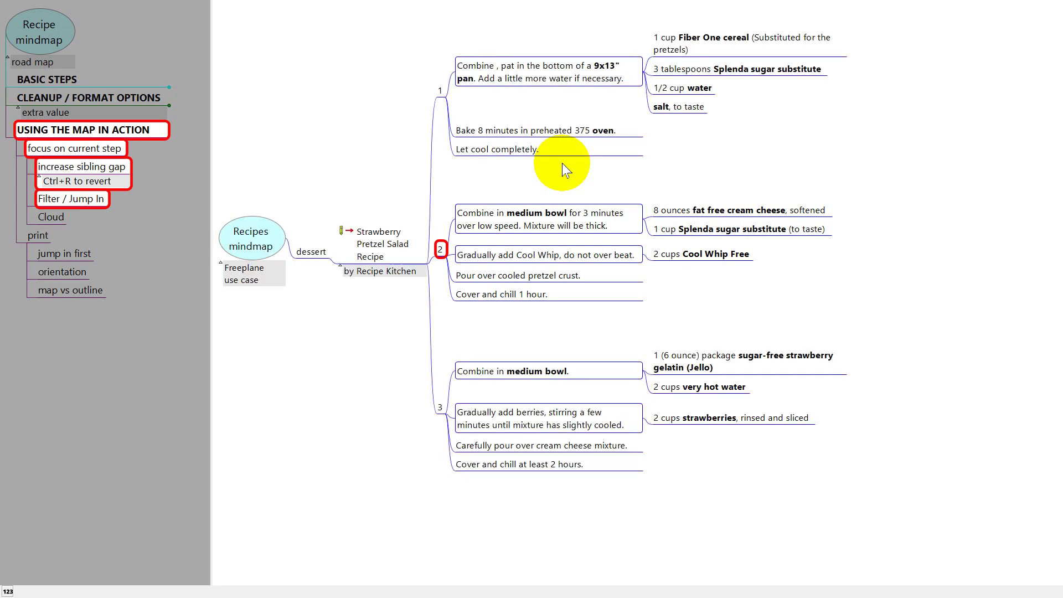
key(ctrl+shift+y)
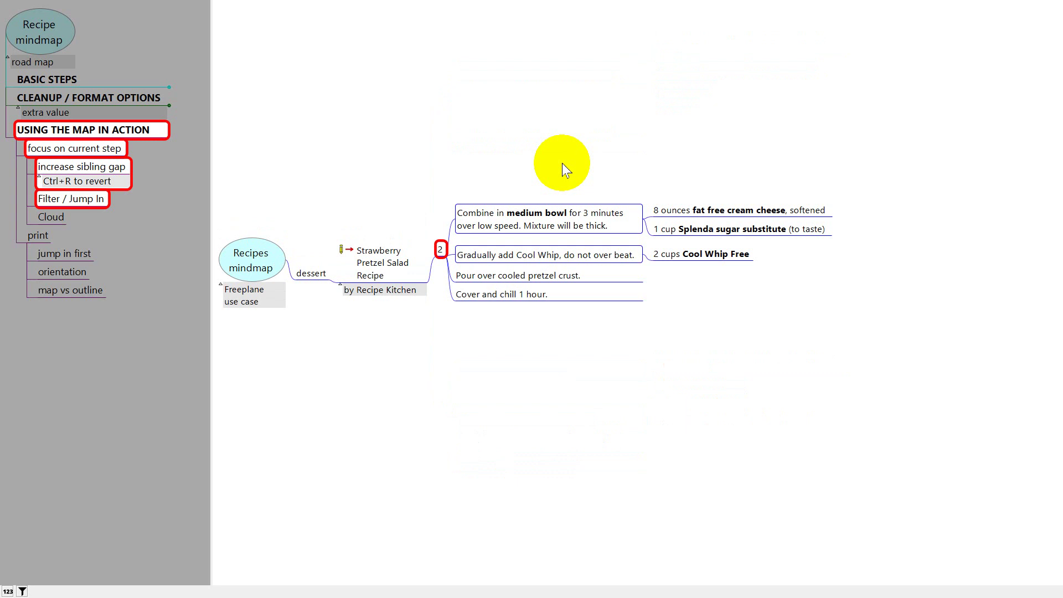
key(ctrl+shift+z)
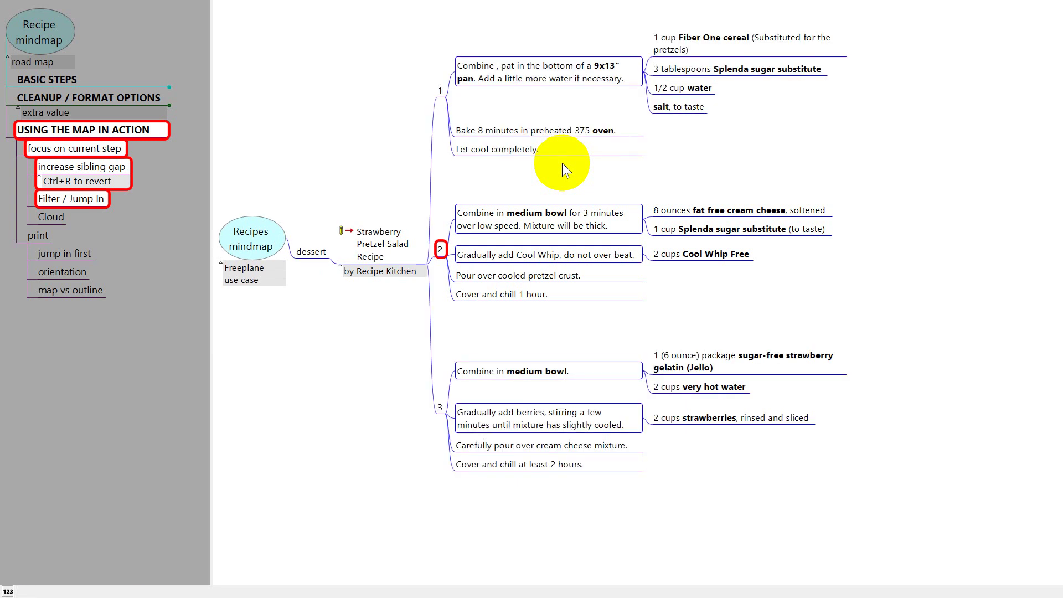
Filter on the recipe title node, jump into step 2's branch, and return to the full unfiltered map.
key(Left)
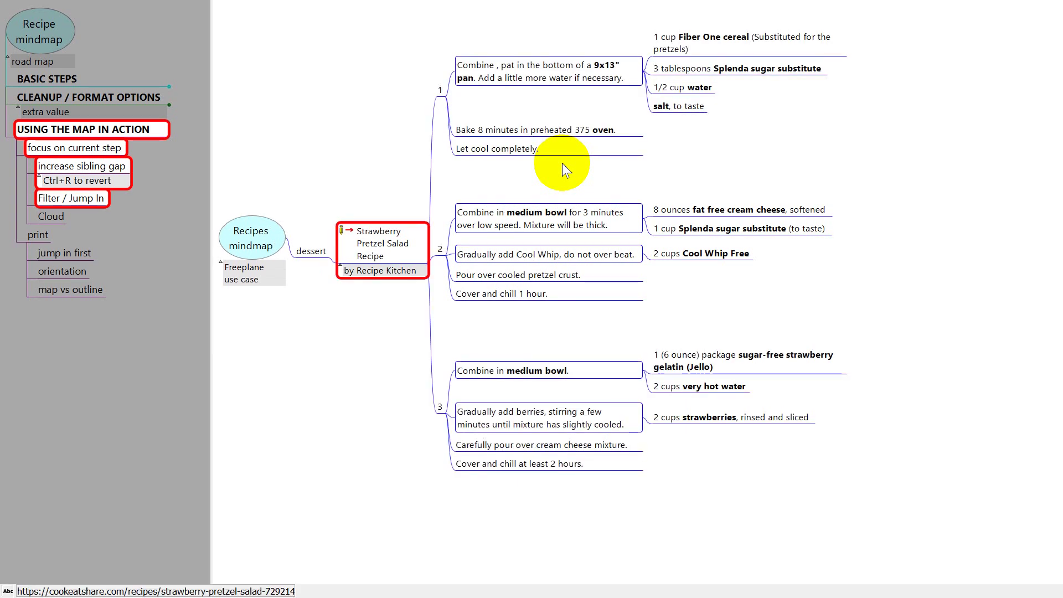
key(ctrl+shift+f)
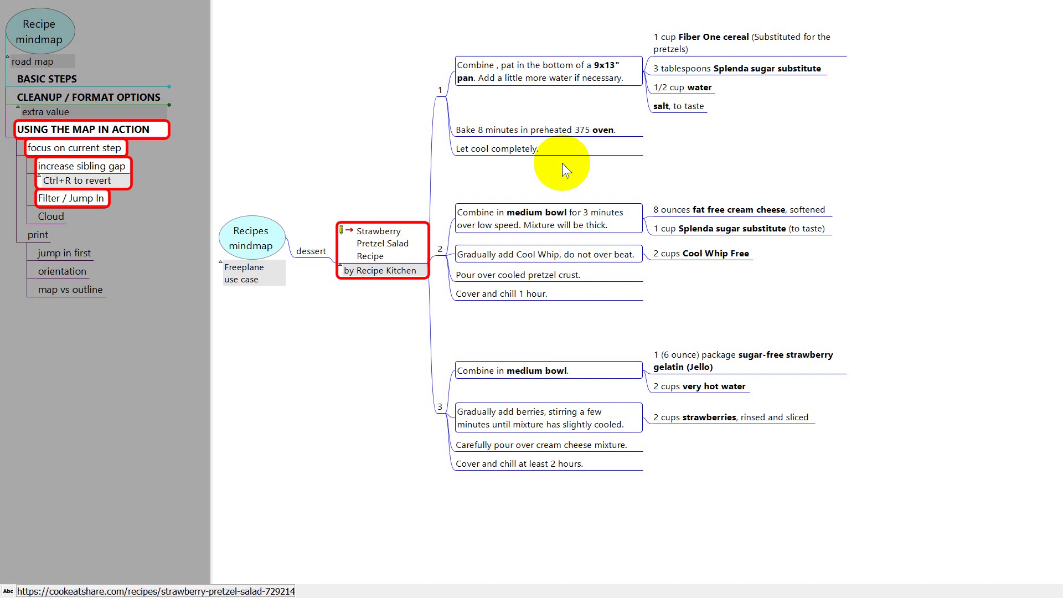
key(Right)
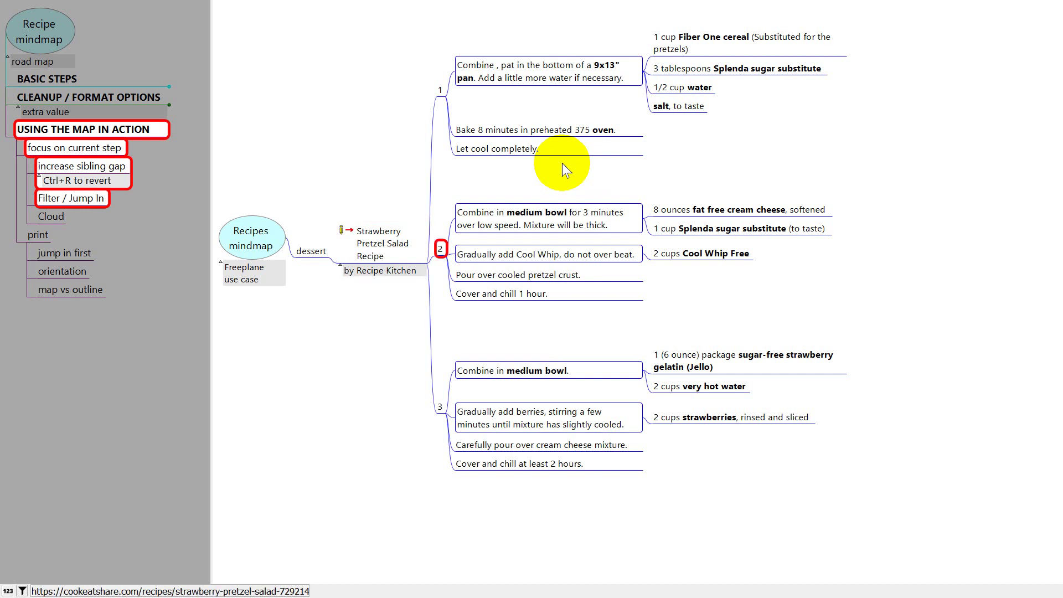
key(ctrl+shift+f)
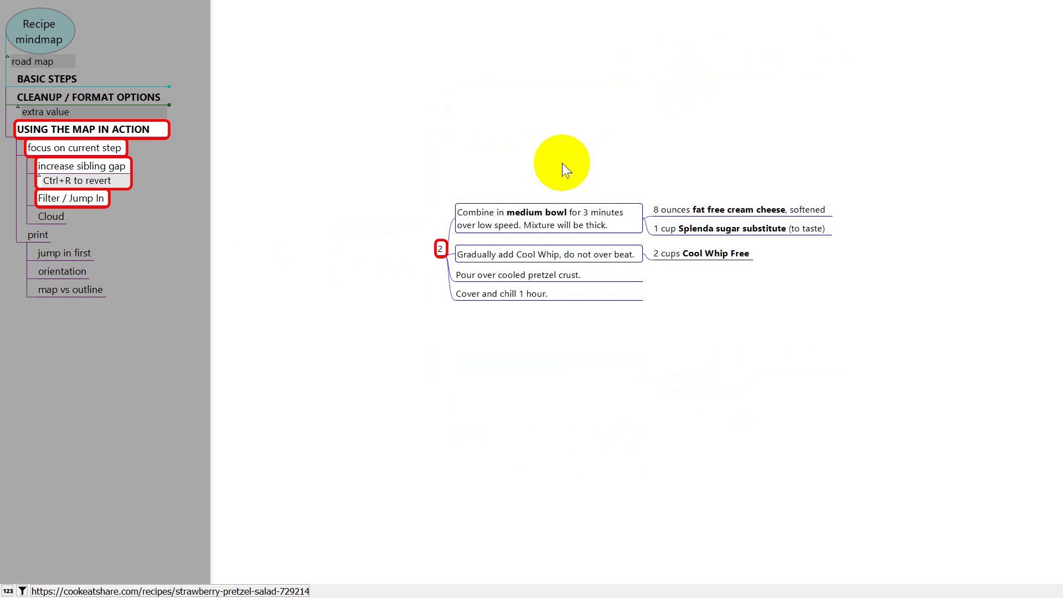
key(Right)
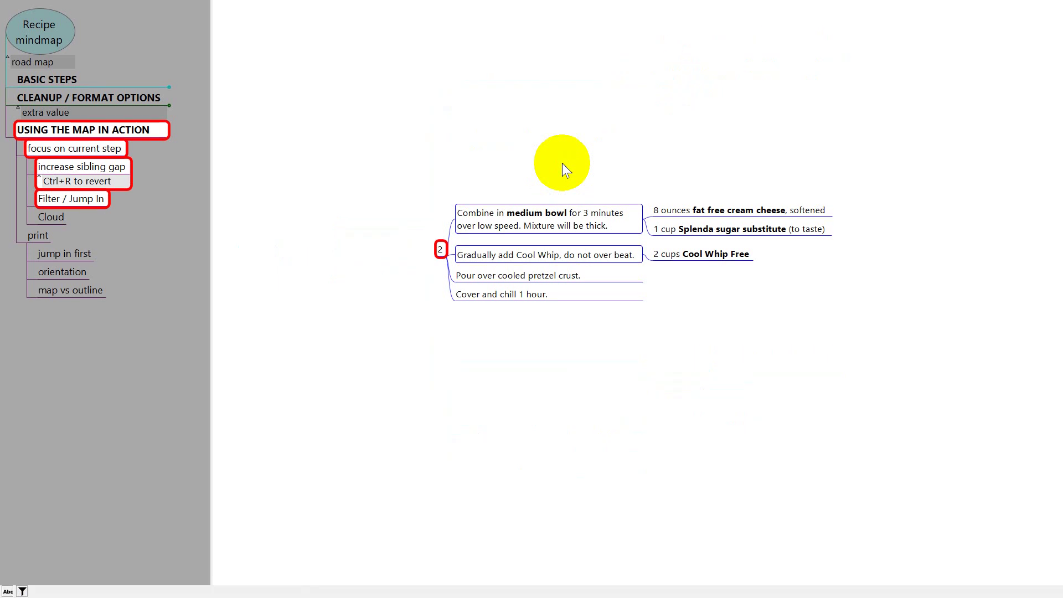
key(ctrl+shift+z)
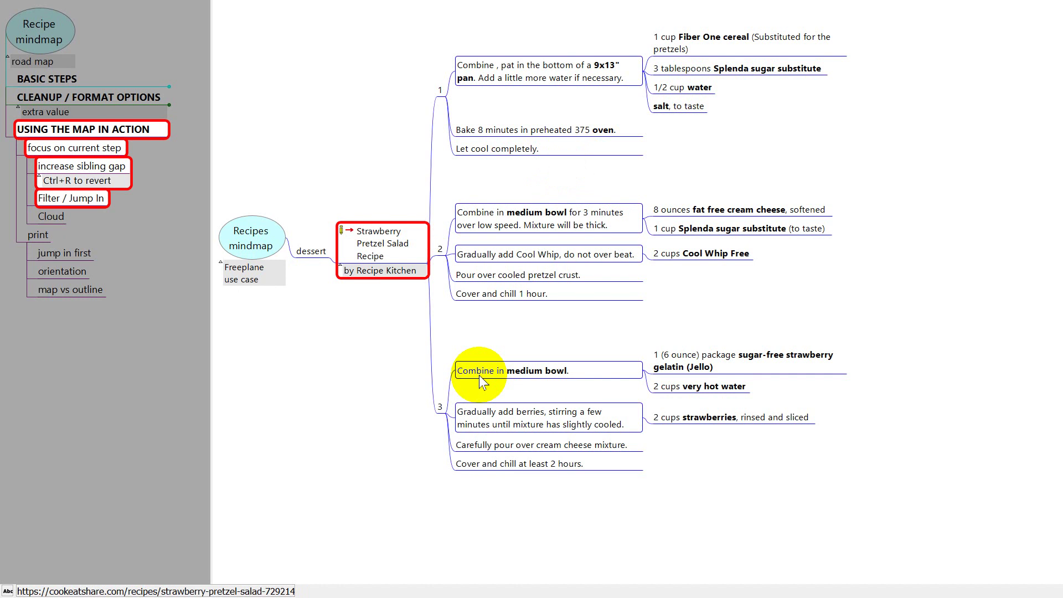
Jump into the recipe title node, filter its branch to show only step 2, and select the recipe title.
key(alt+End)
key(Right)
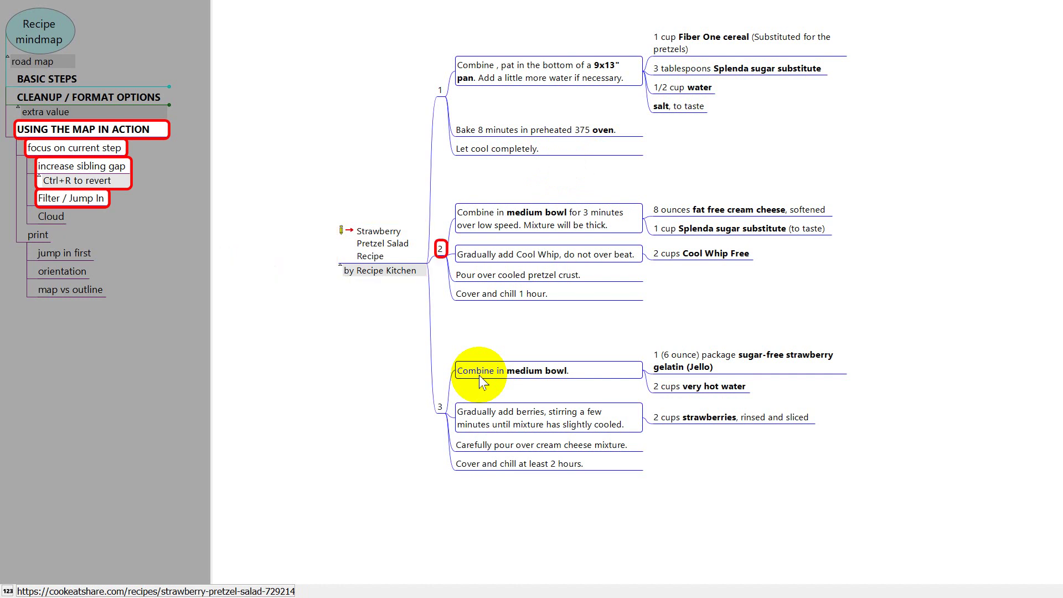
key(ctrl+shift+f)
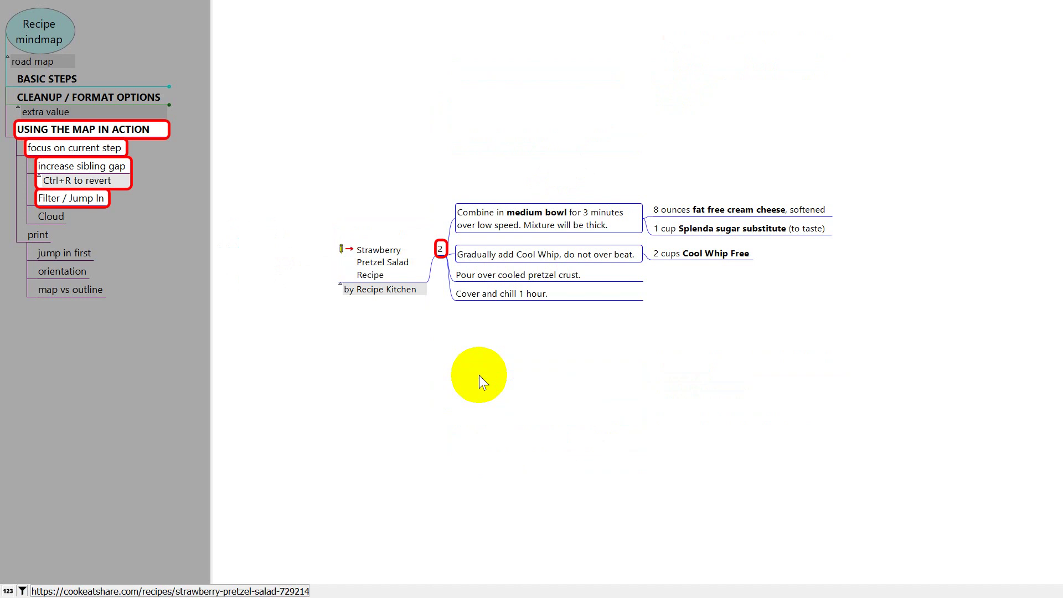
key(Left)
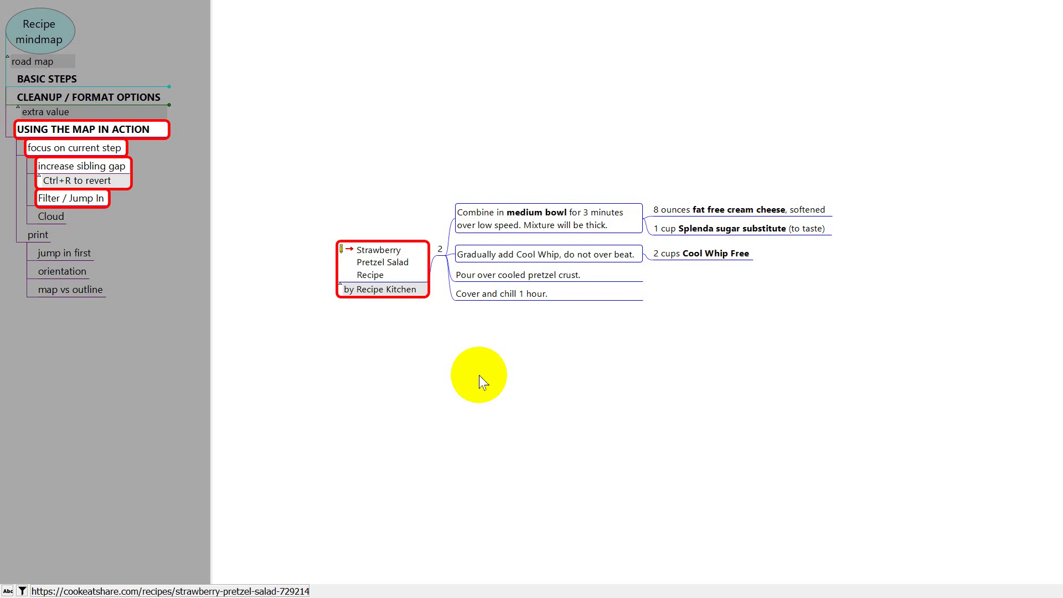
Restore the full map and surround step 1's branch with a round rectangle cloud.
key(Page_Down)
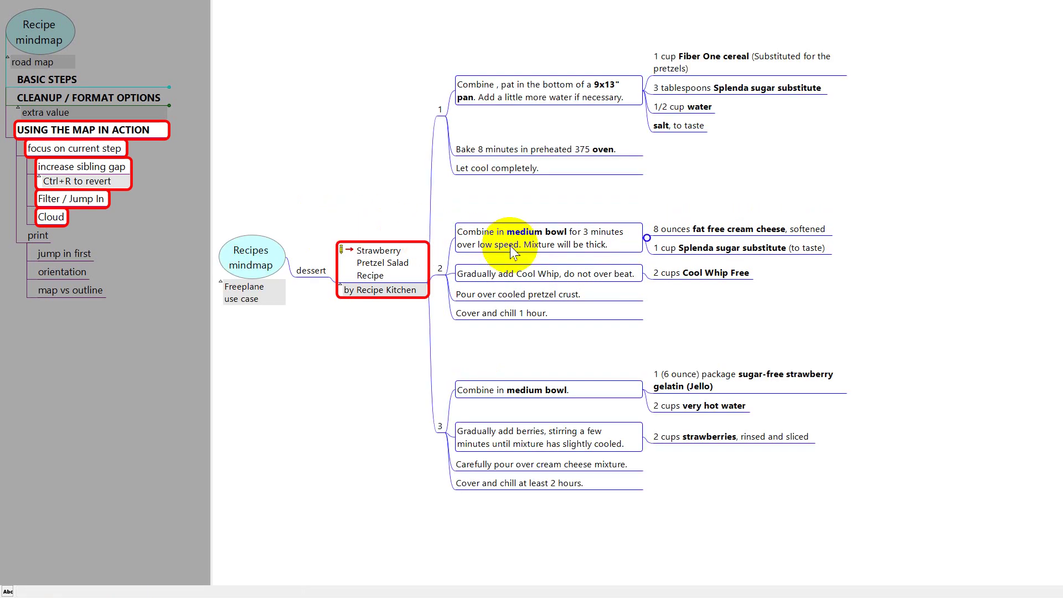
click(441, 111)
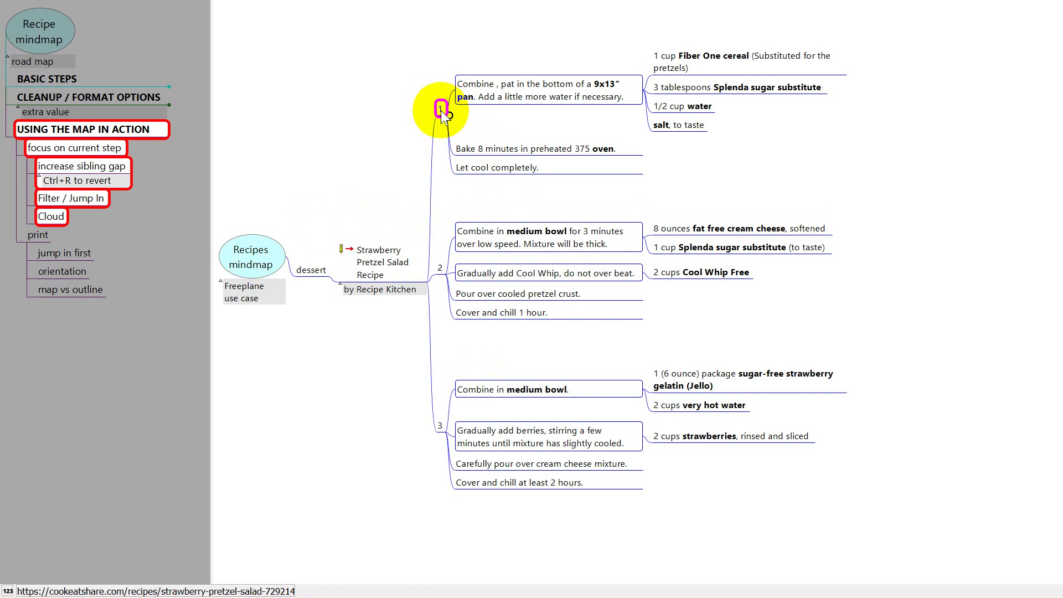
key(ctrl+F1)
text(cloud)
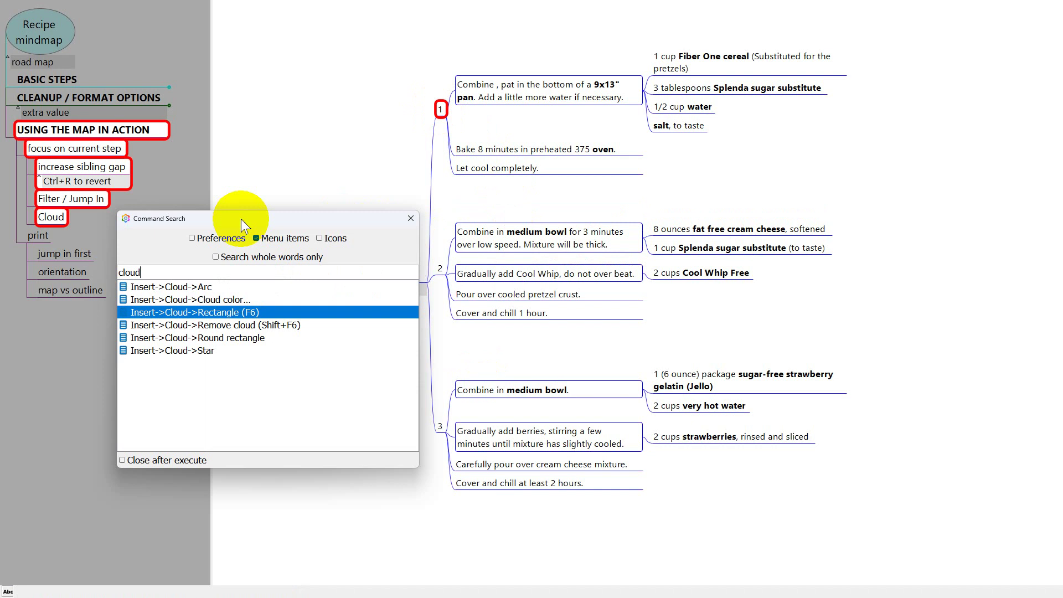
click(224, 338)
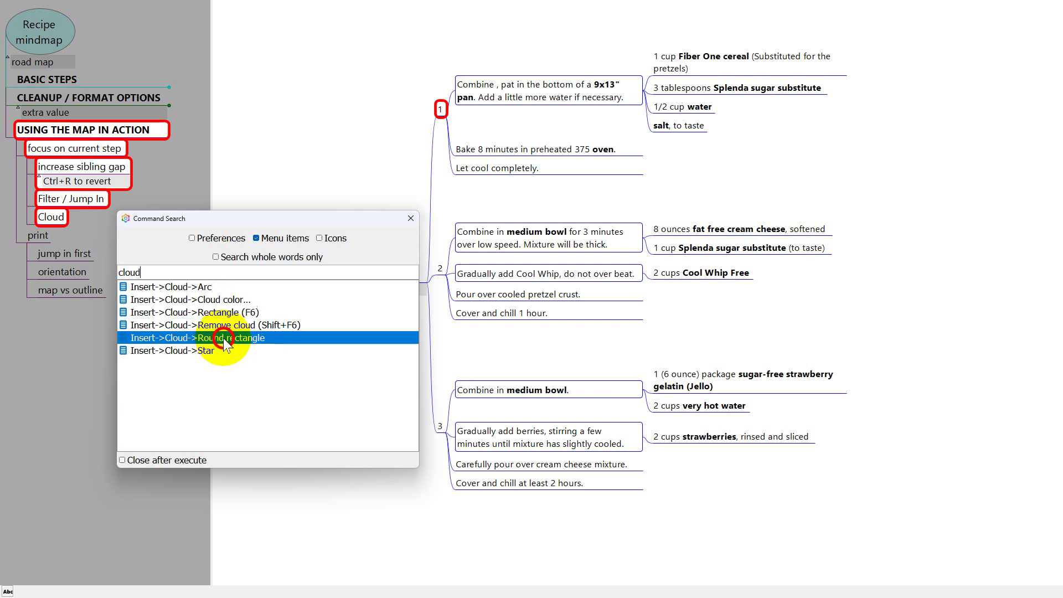
double_click(224, 339)
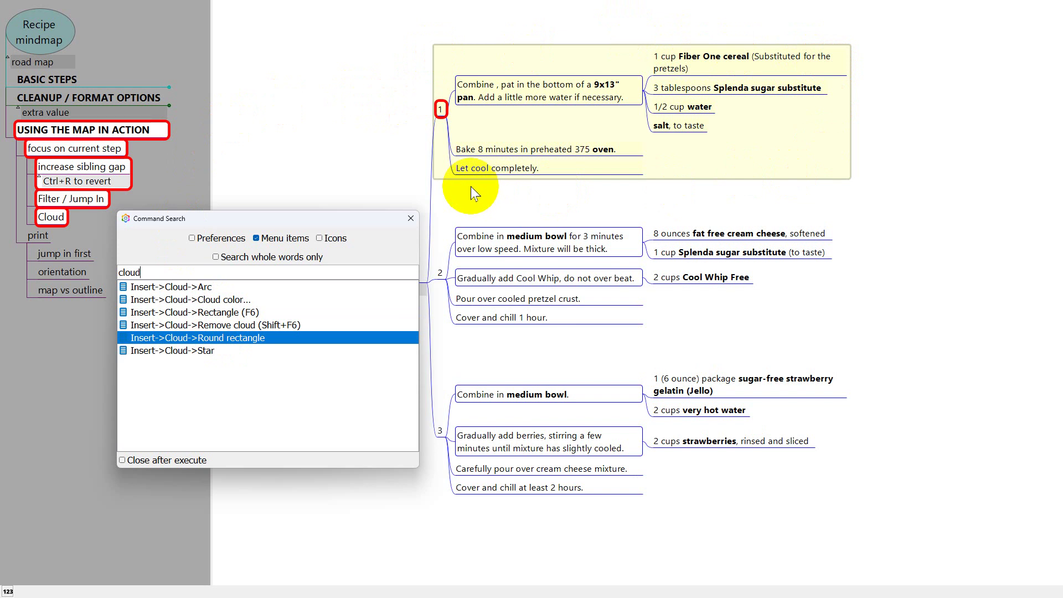
Remove the cloud from step 1's branch and try applying the round rectangle cloud again.
double_click(214, 324)
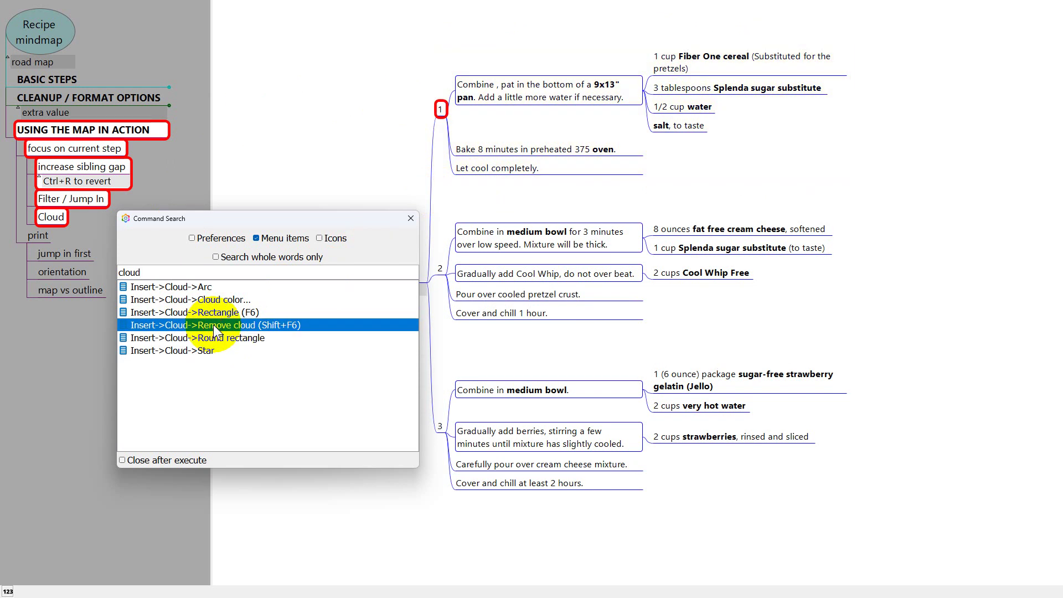
double_click(212, 336)
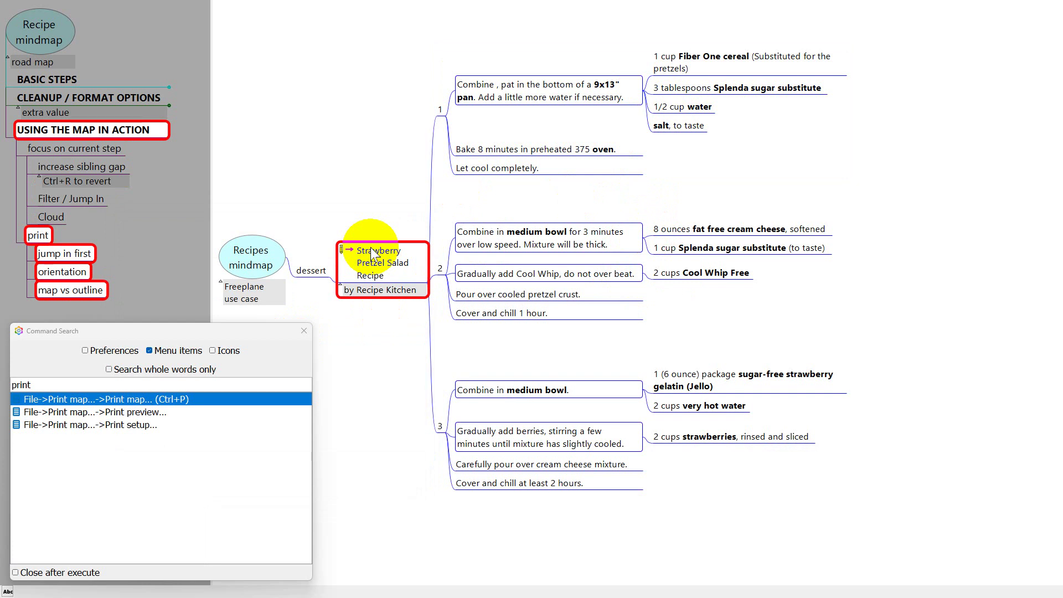
Preview the map's printout in a widened preview window, and close the preview.
double_click(143, 414)
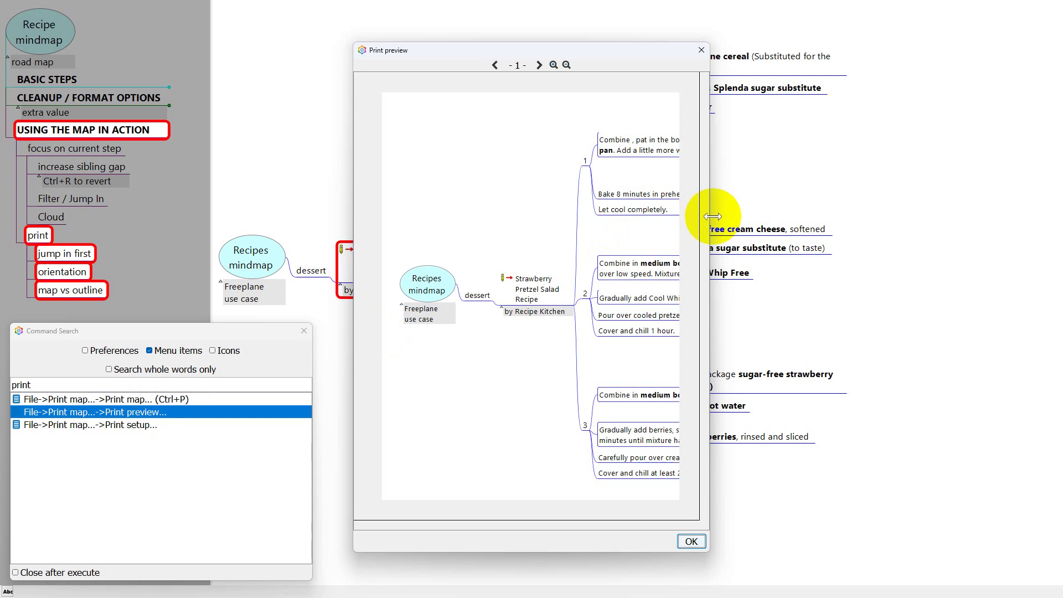
drag(709, 216, 919, 216)
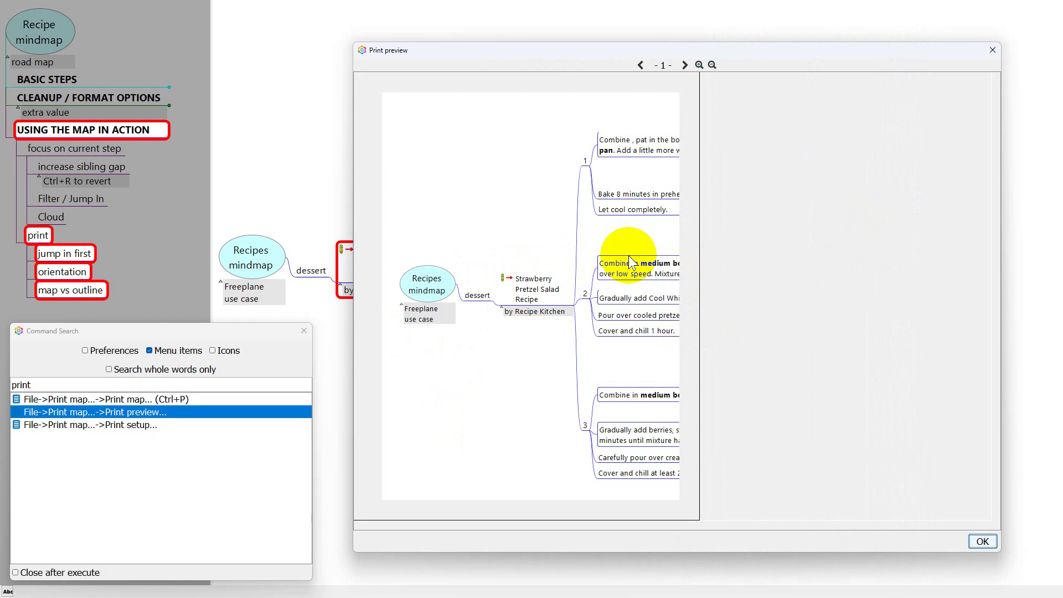
key(Escape)
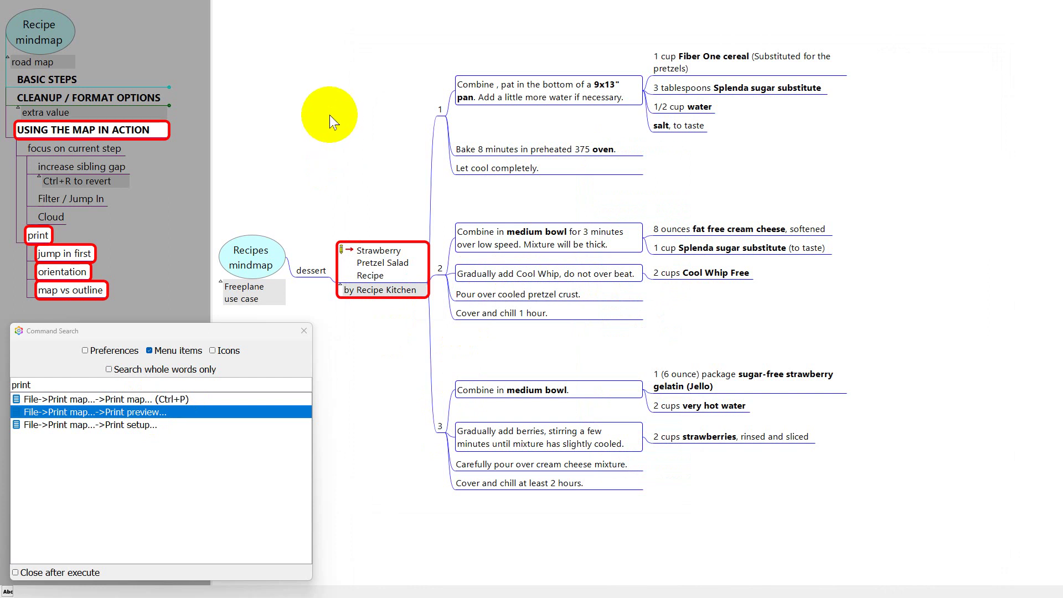
Configure the print setup to fit the map's width to one page in landscape orientation.
click(131, 424)
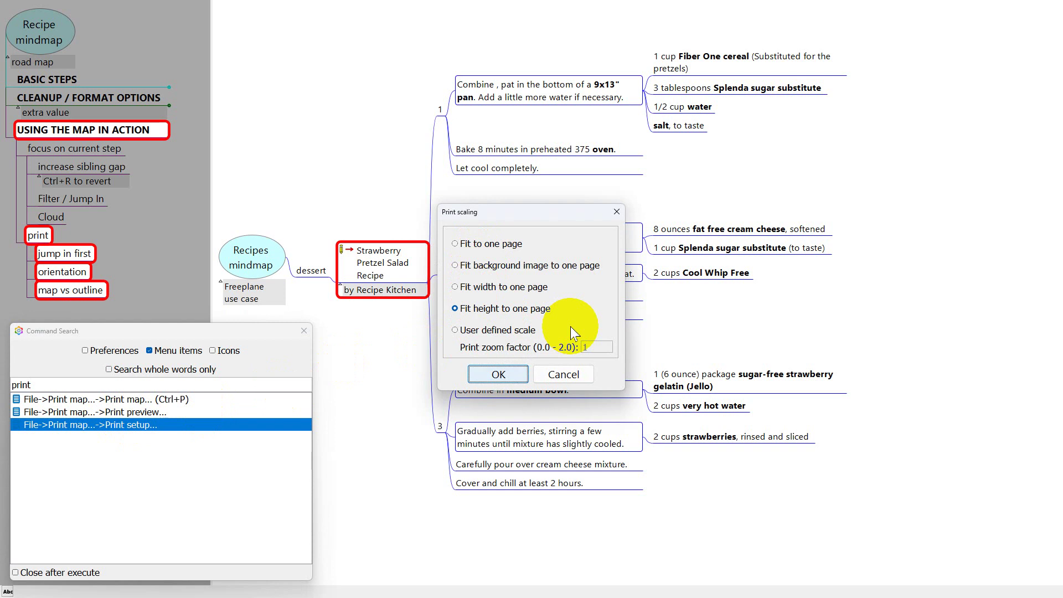
click(490, 285)
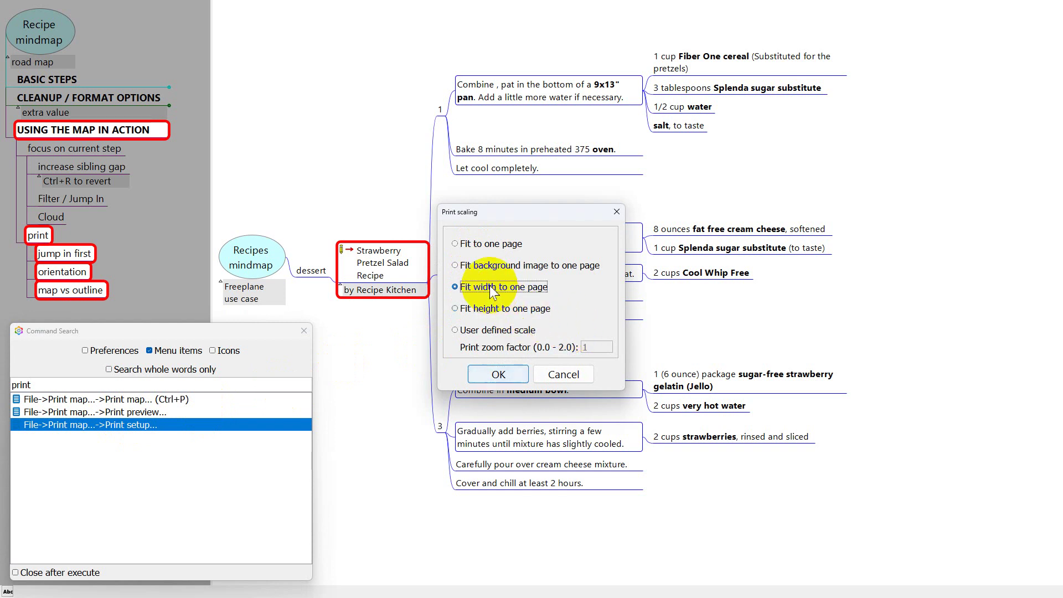
click(487, 377)
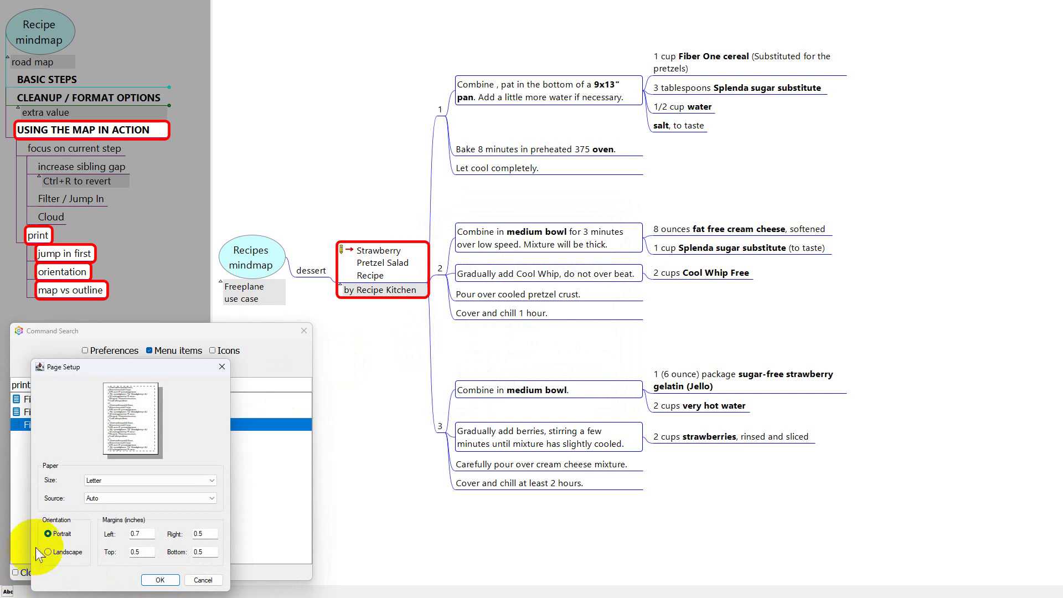
click(48, 552)
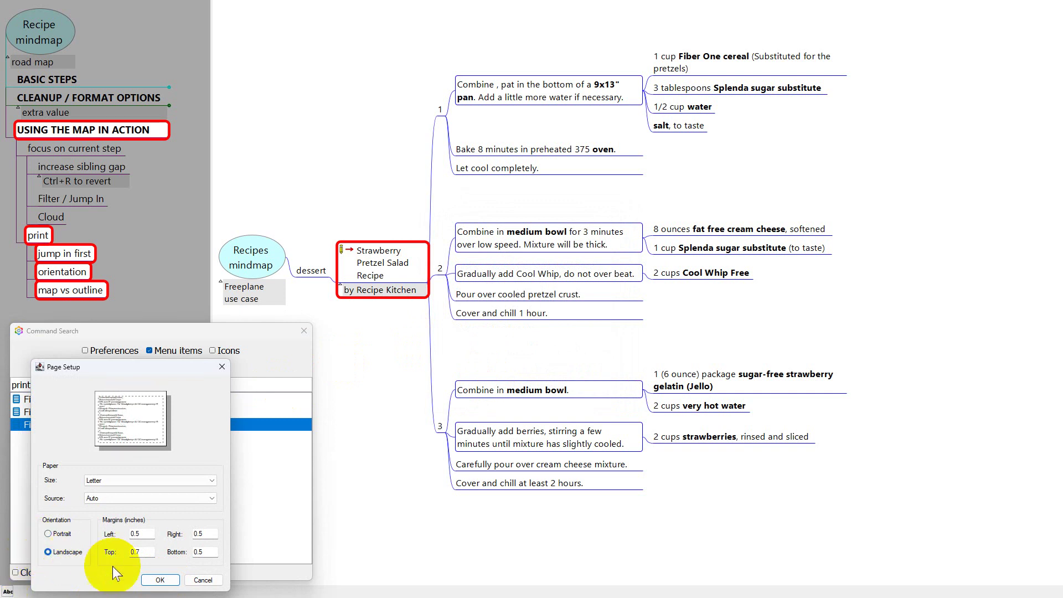
click(158, 580)
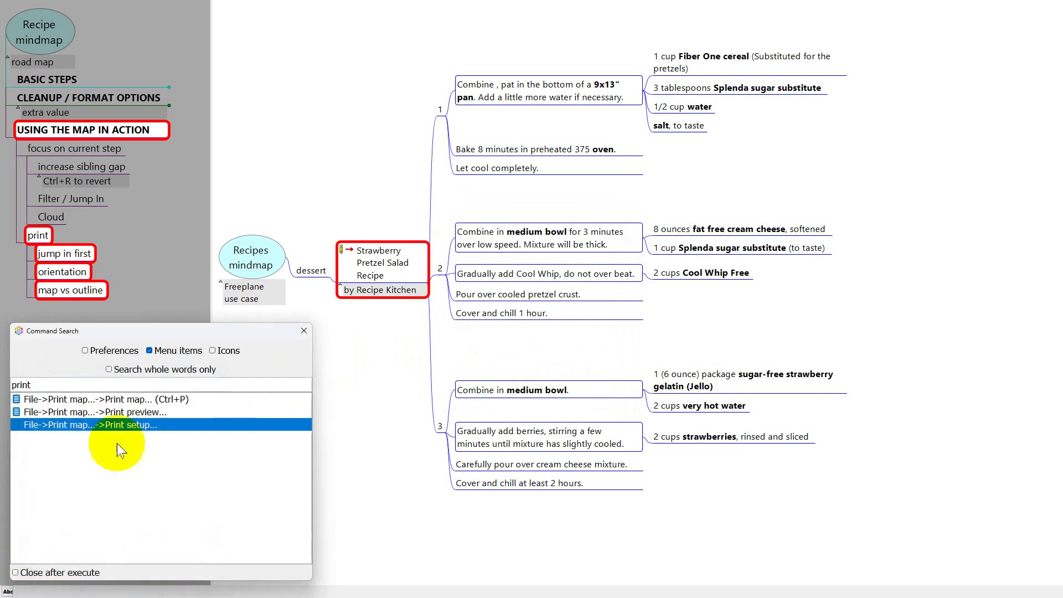
Preview the map's printout again and review the print scaling and page setup options.
click(127, 412)
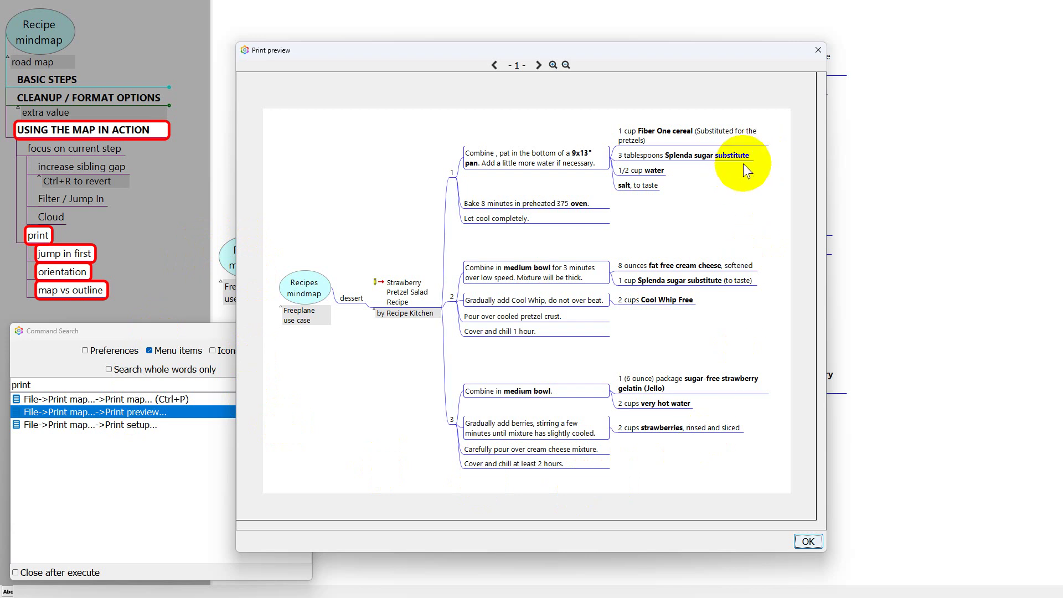
click(818, 53)
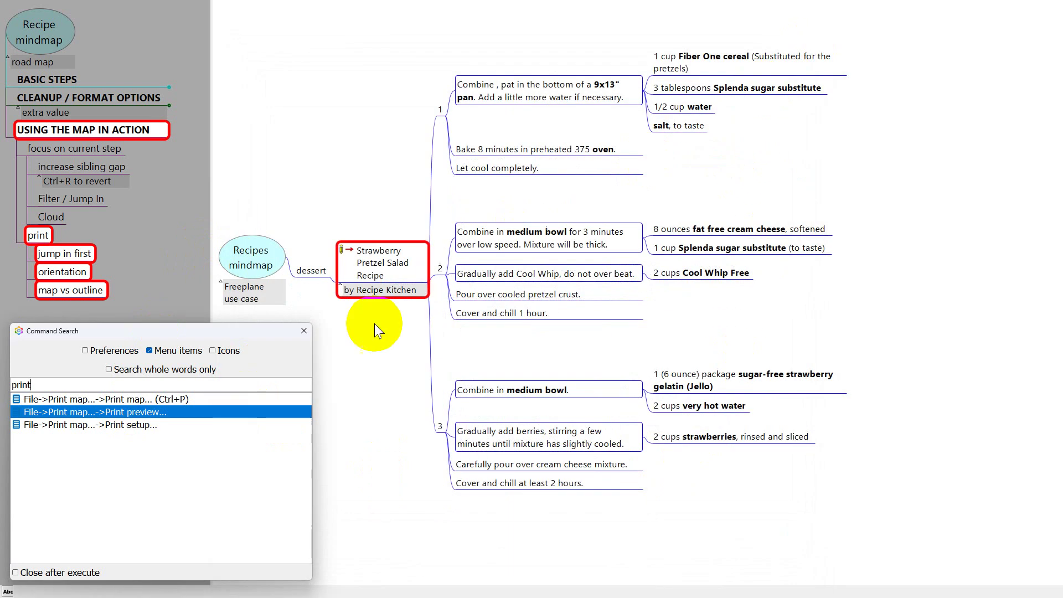
double_click(134, 428)
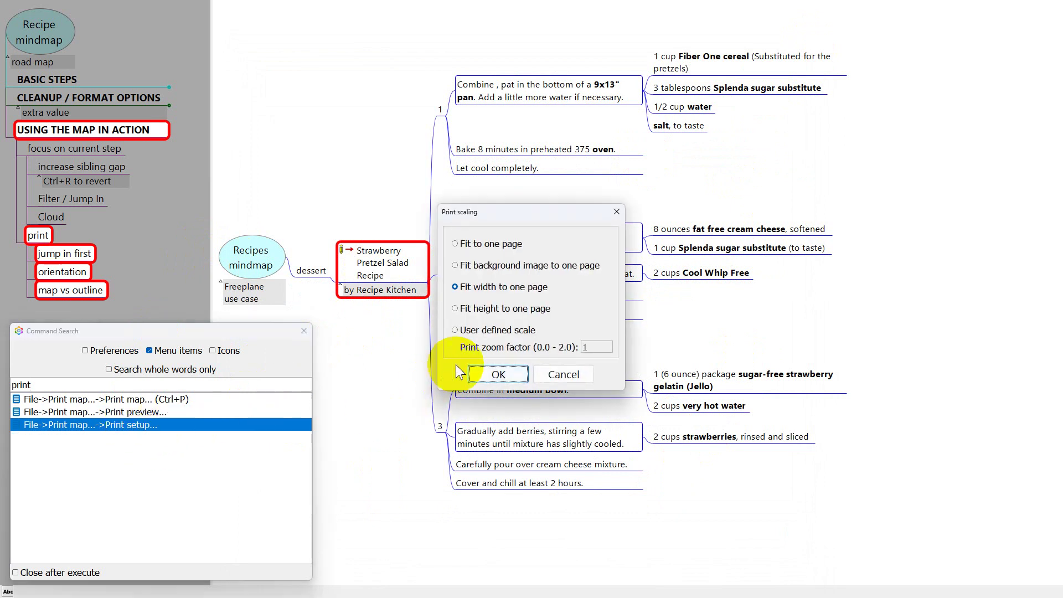
click(487, 374)
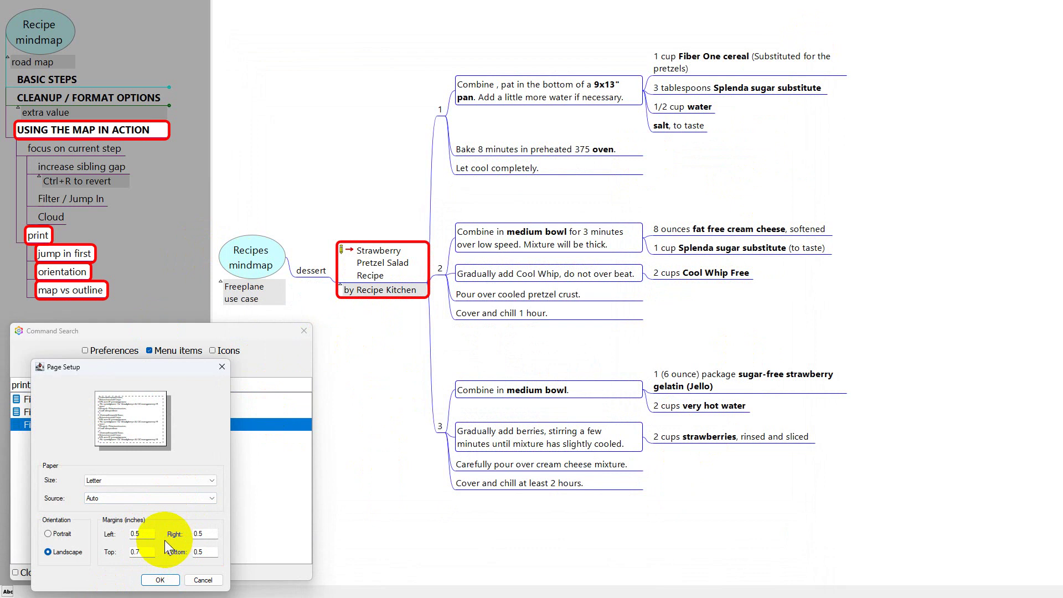
click(160, 579)
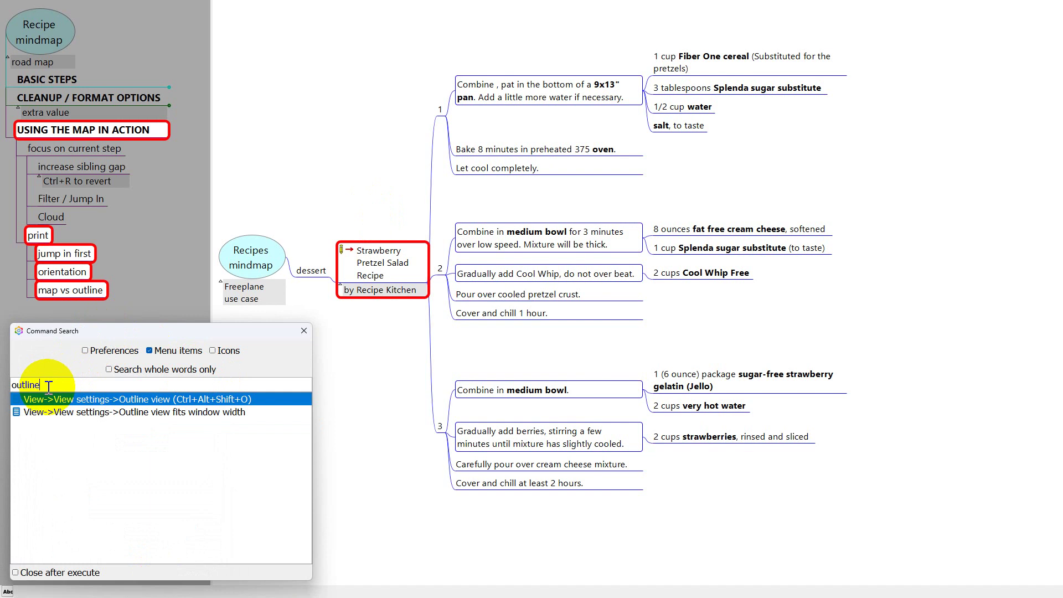
Switch the map to outline view and preview its printout with height fitted to one page in portrait orientation.
click(171, 399)
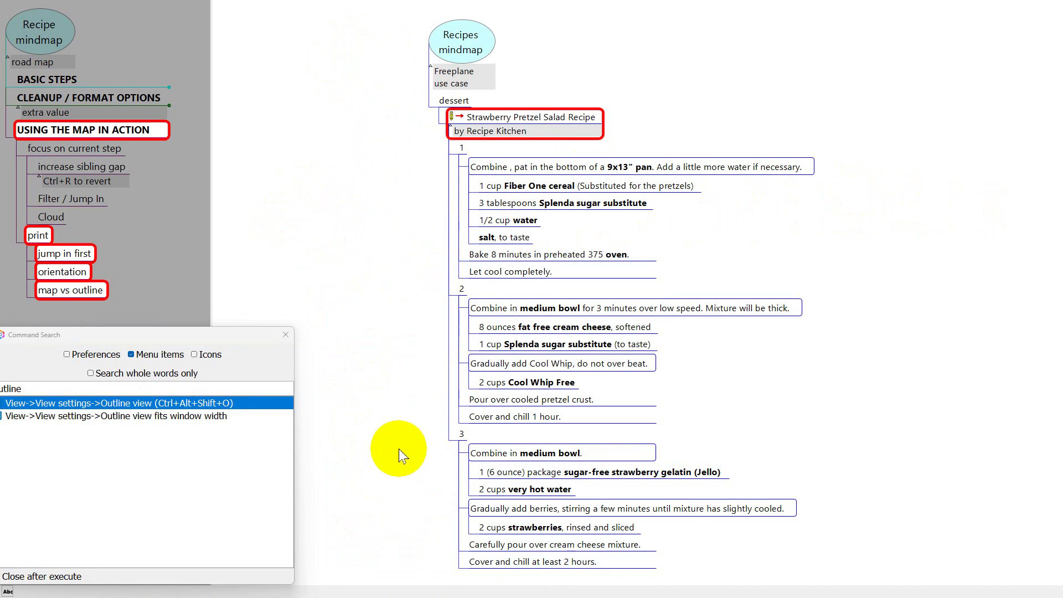
text(print)
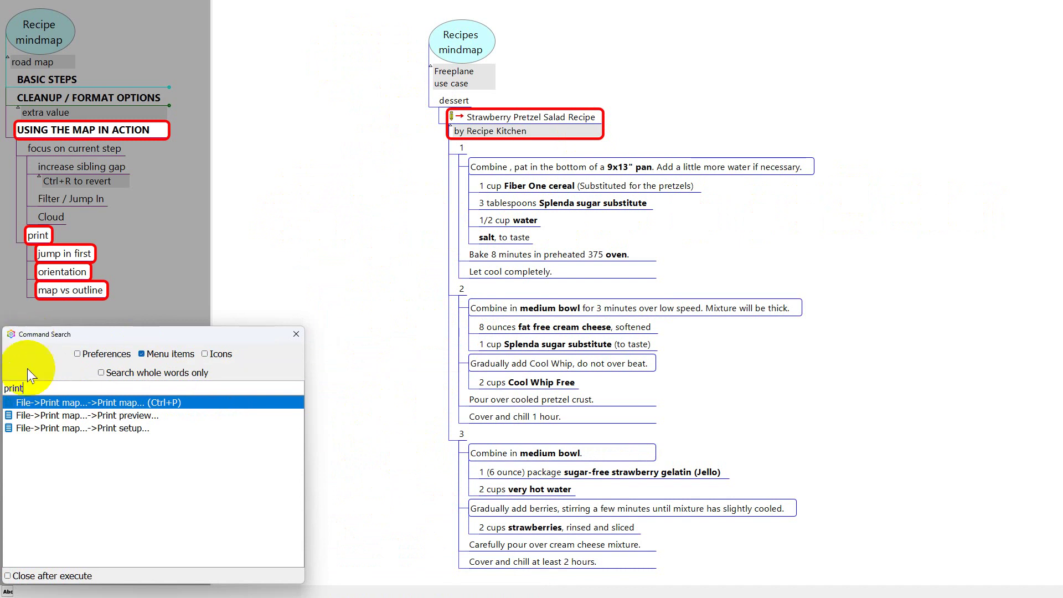
click(128, 427)
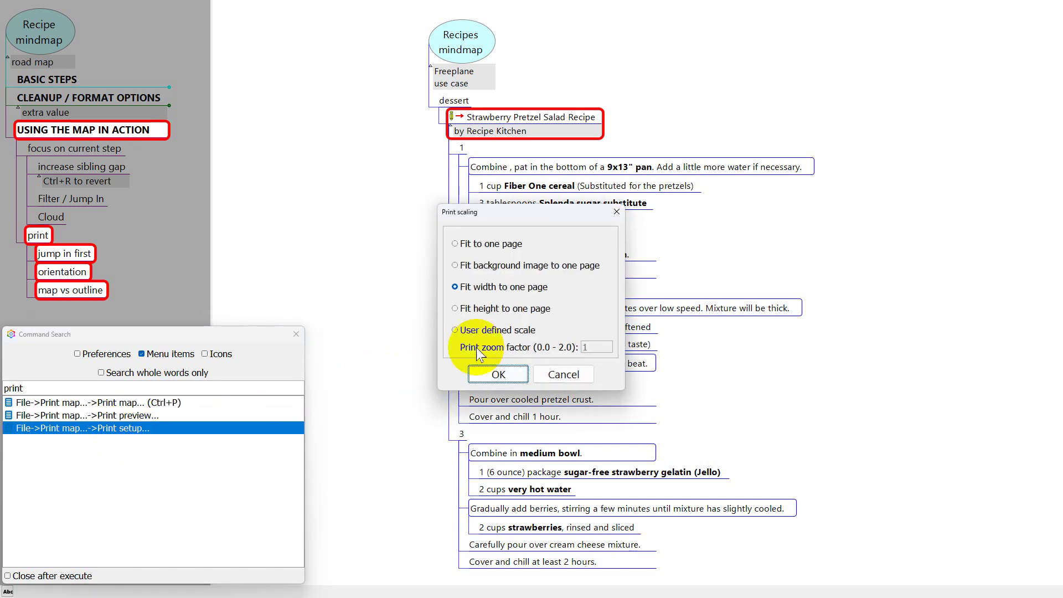
click(492, 308)
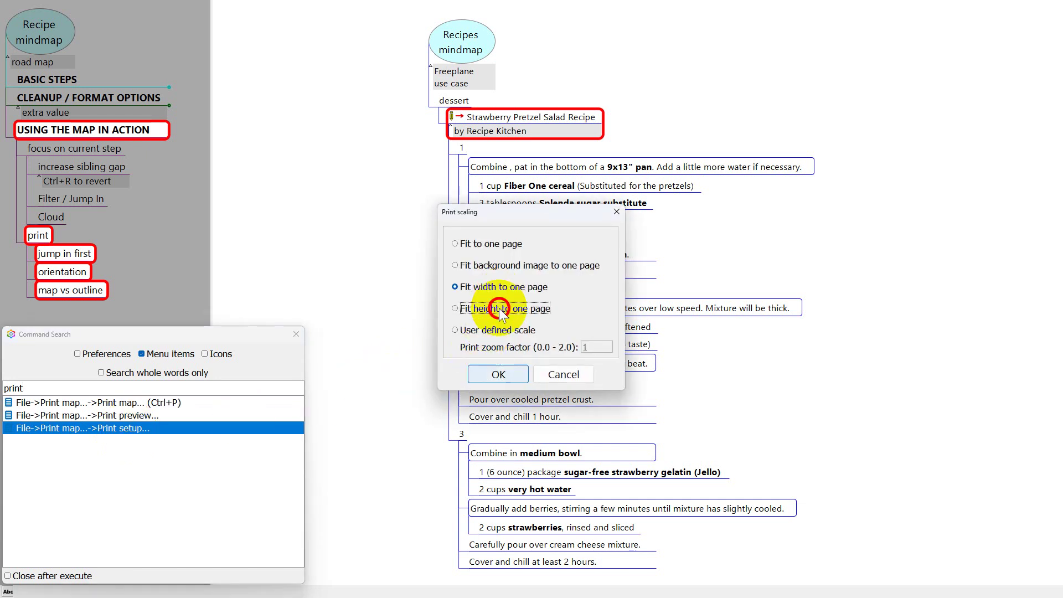
click(498, 373)
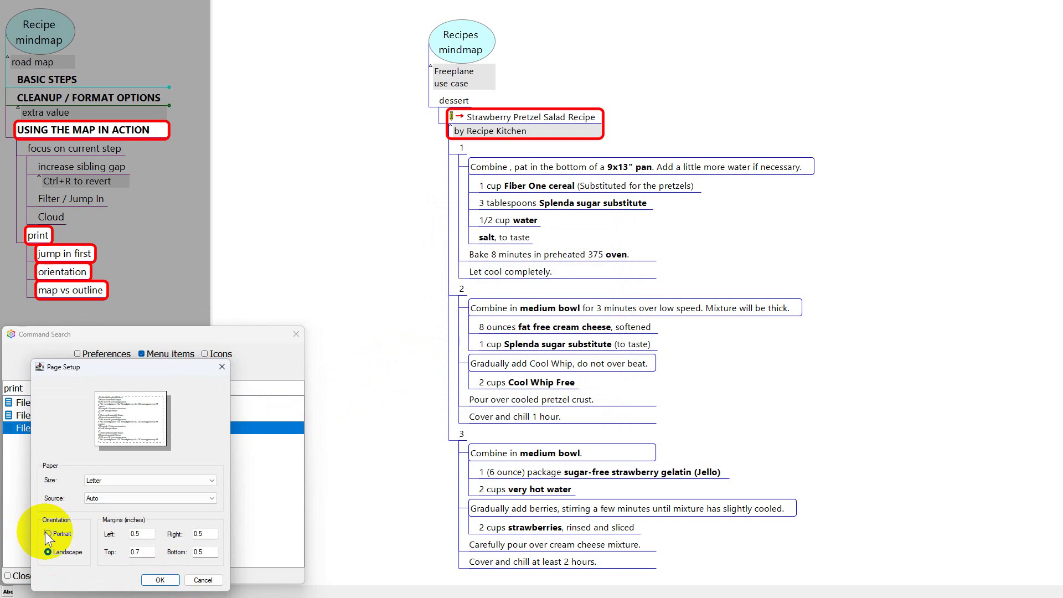
click(48, 533)
click(156, 580)
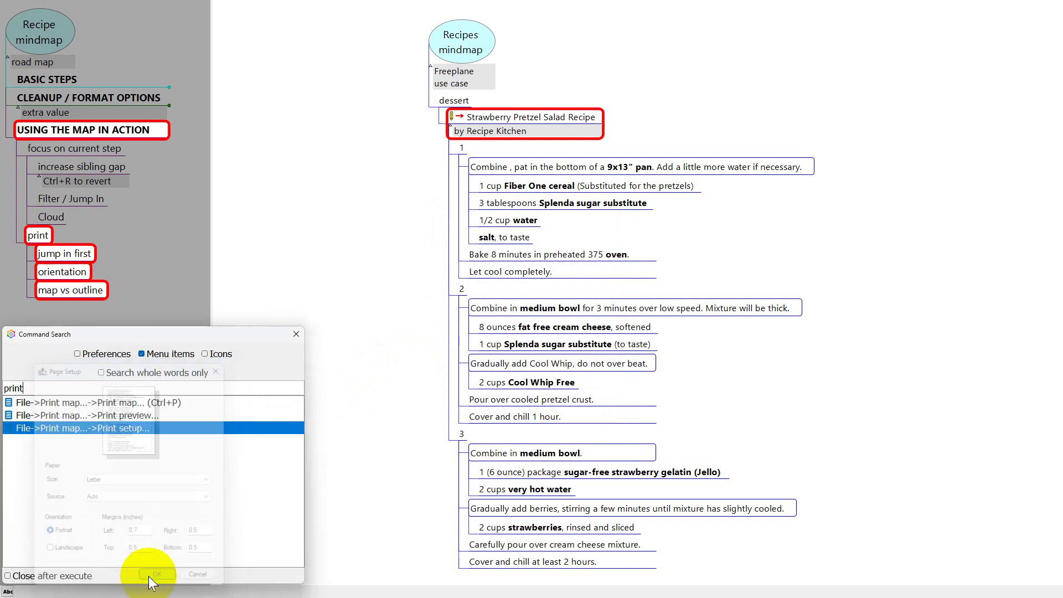
click(133, 418)
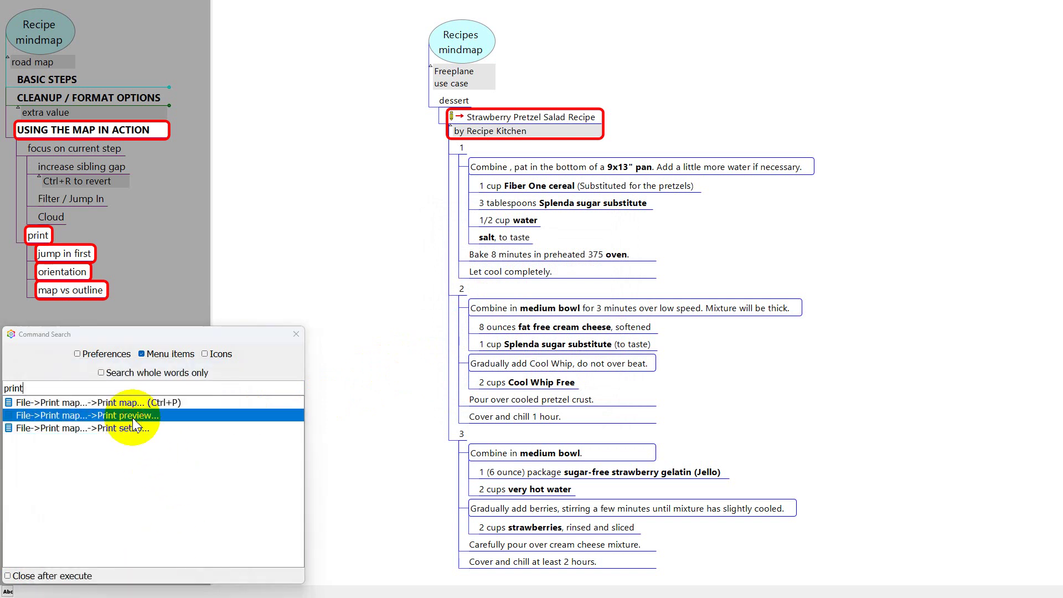